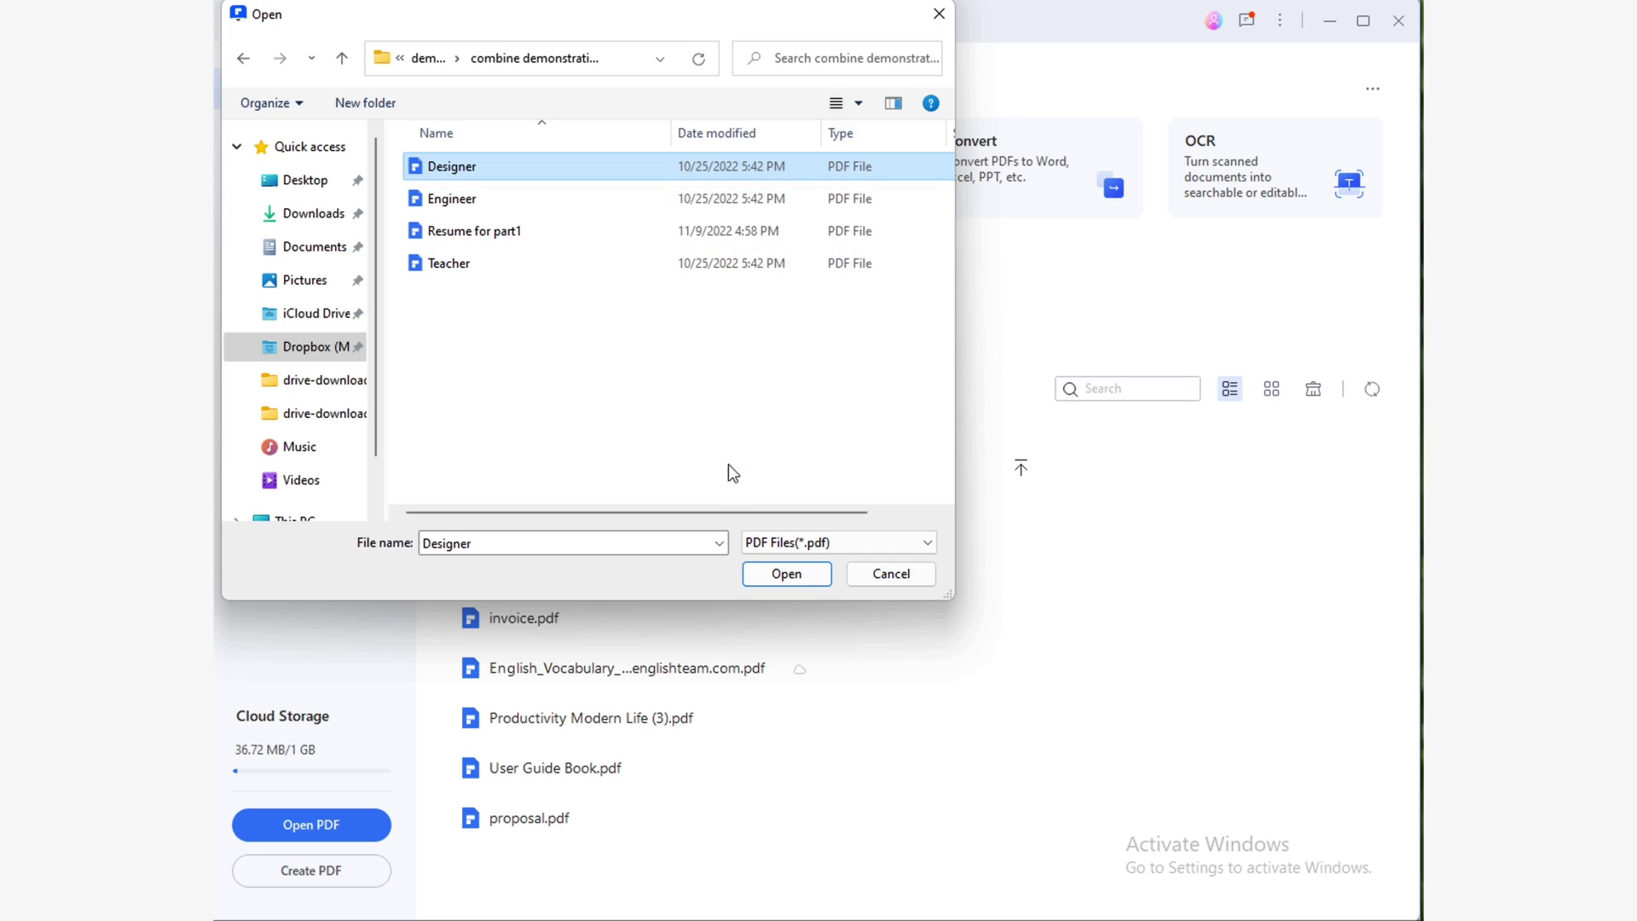
Open Designer.pdf and start a combine list with Engineer.pdf added as the second file.
{"action": "left_click", "coordinate": [786, 573]}
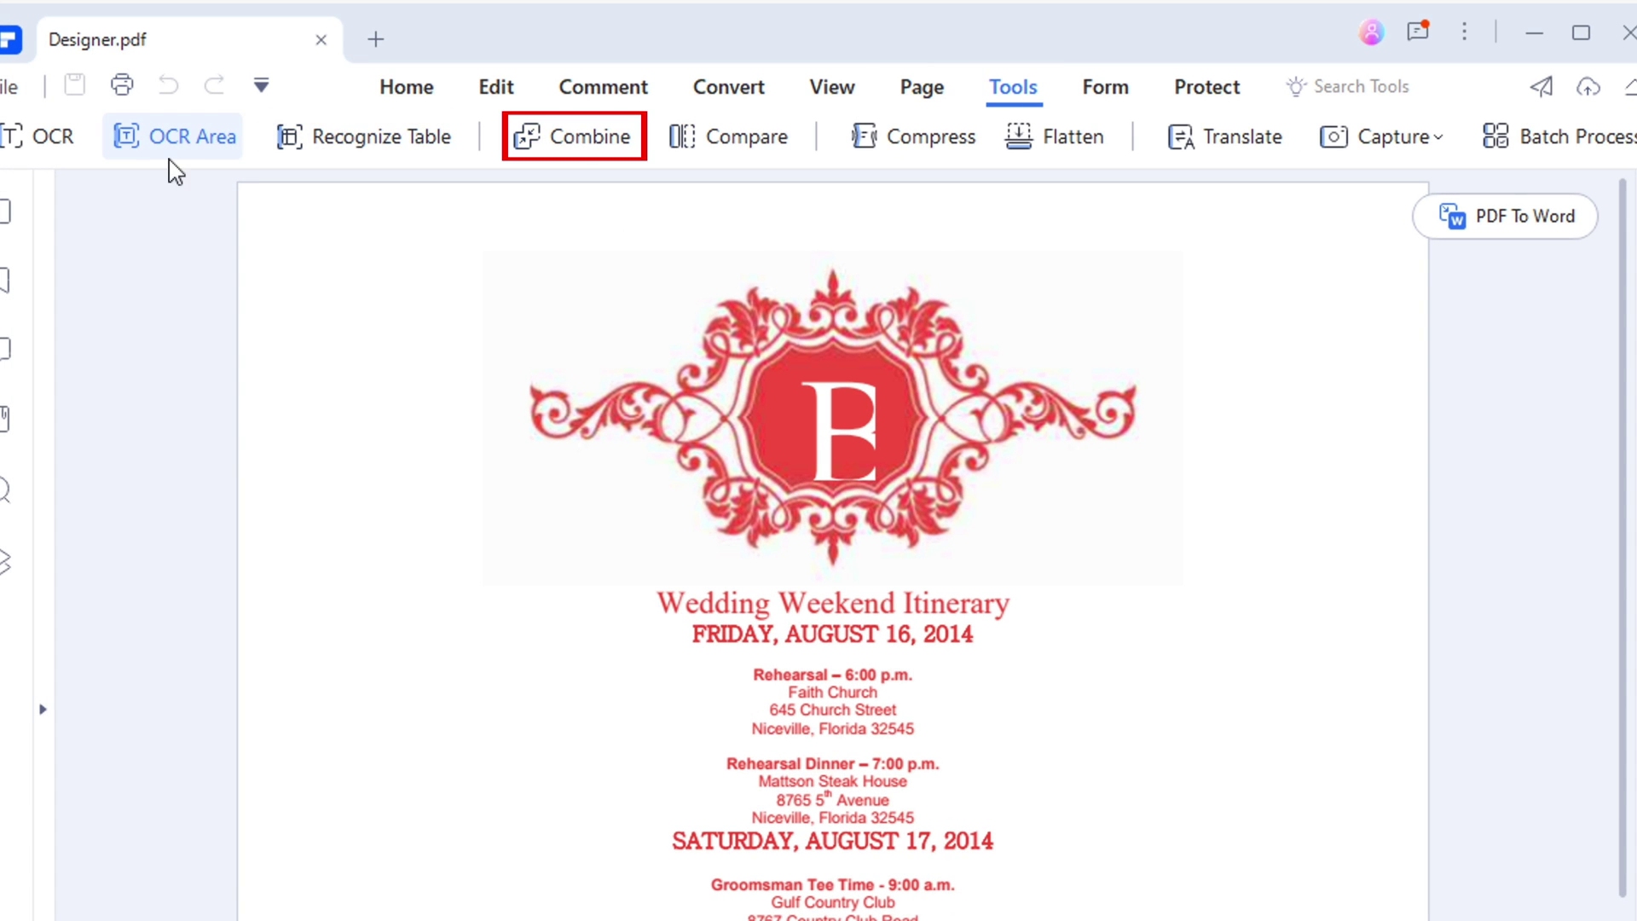
{"action": "left_click", "coordinate": [629, 148]}
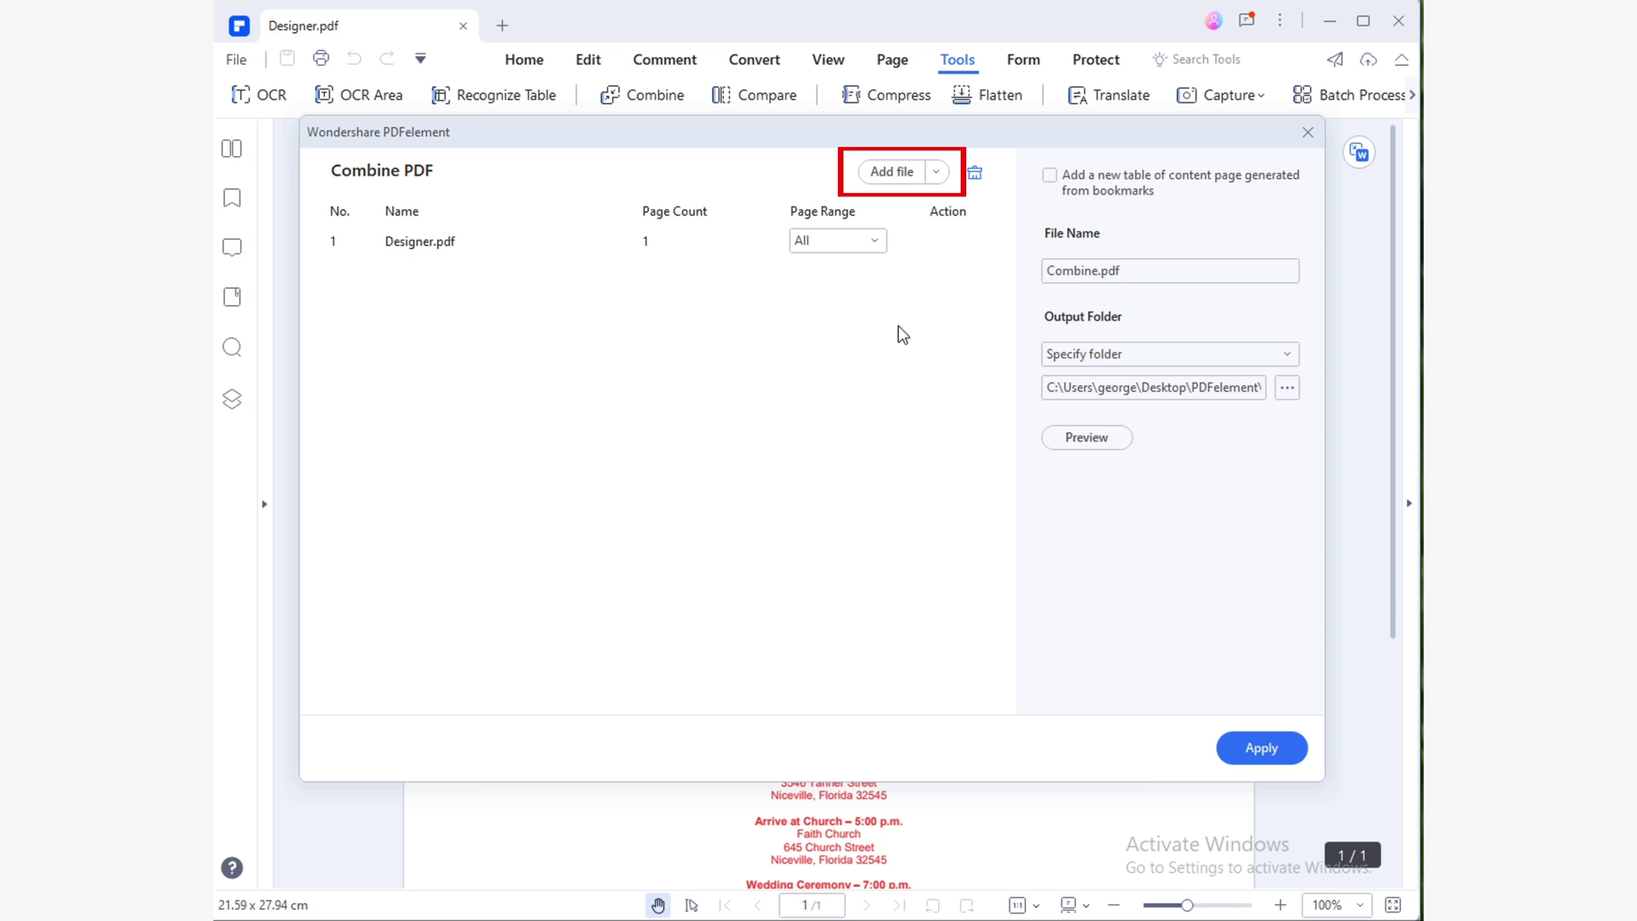
{"action": "left_click", "coordinate": [885, 171]}
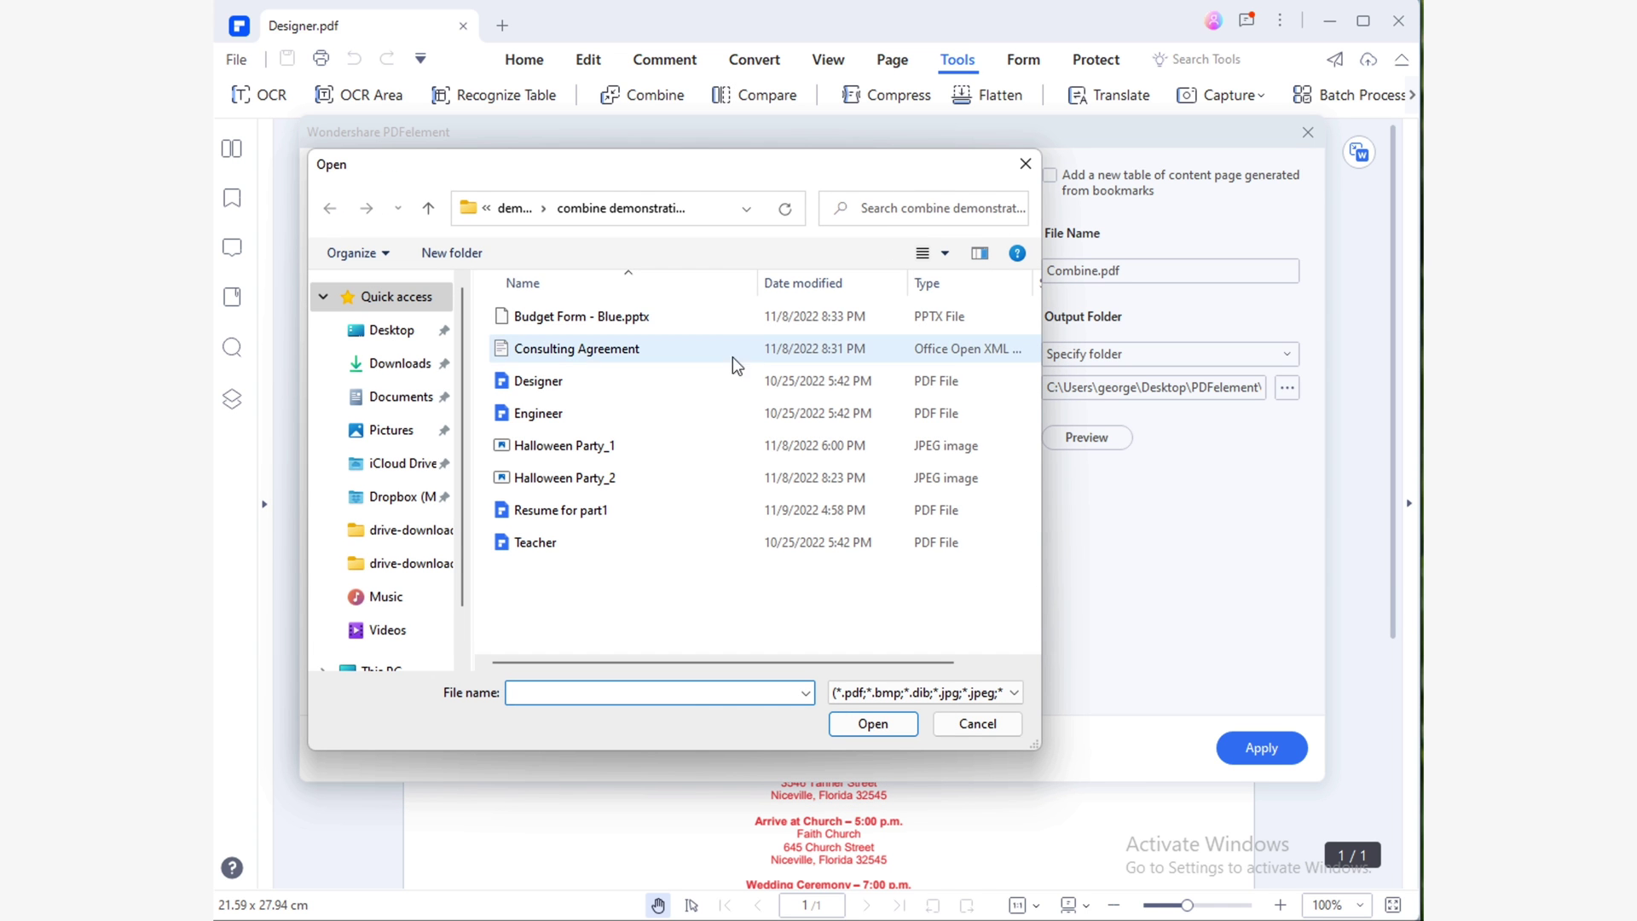
{"action": "left_click", "coordinate": [672, 411]}
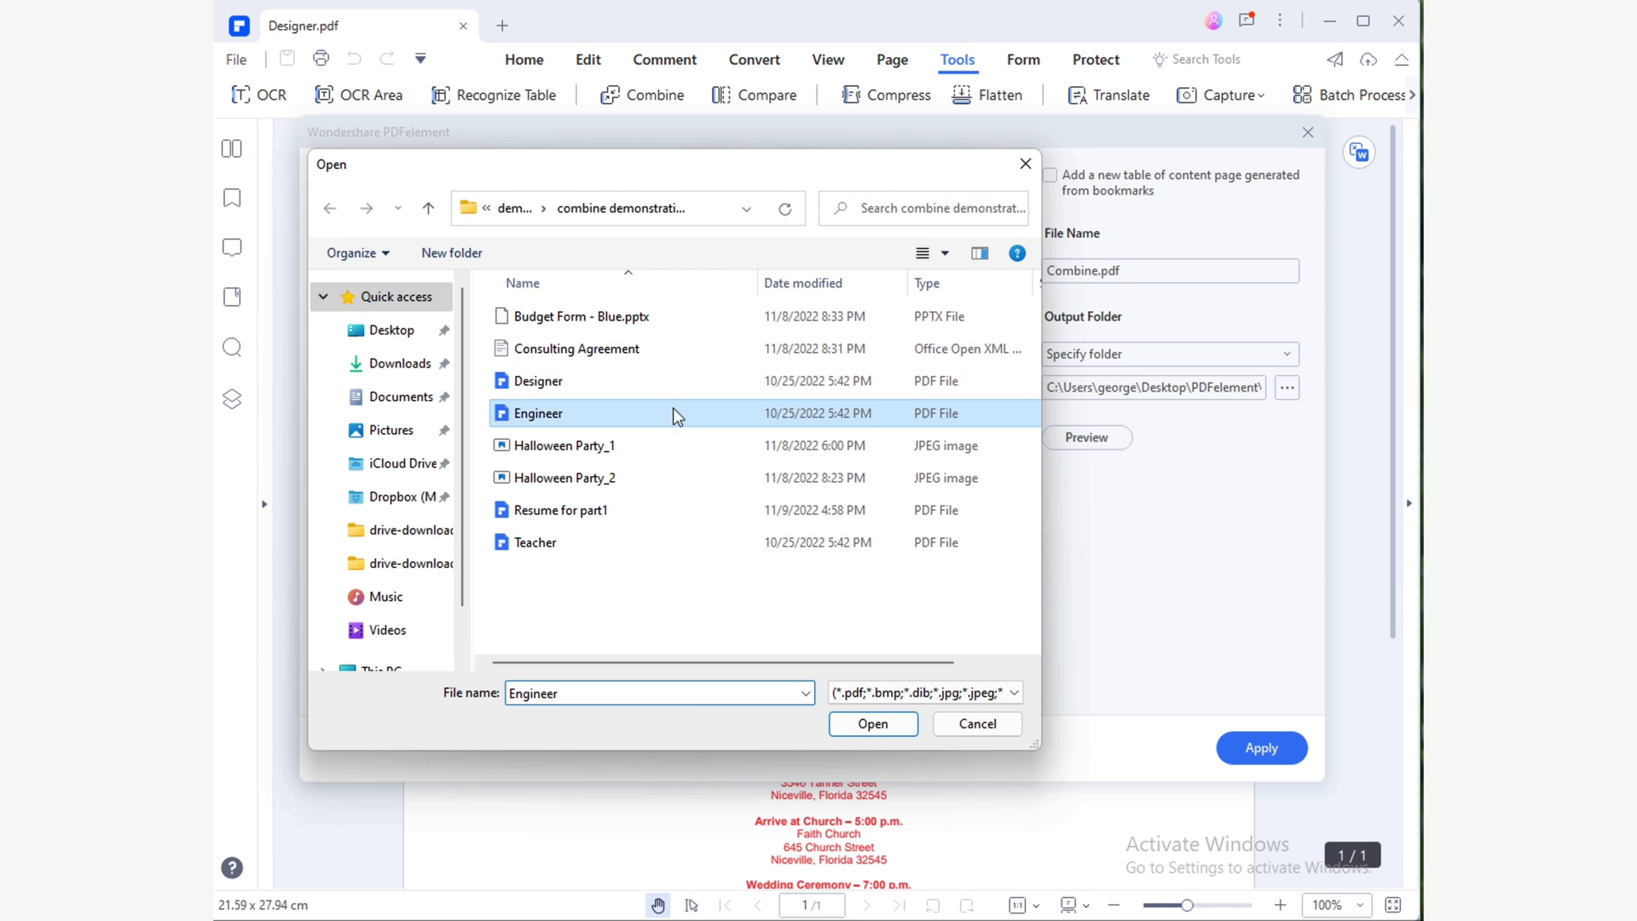
{"action": "left_click", "coordinate": [871, 725]}
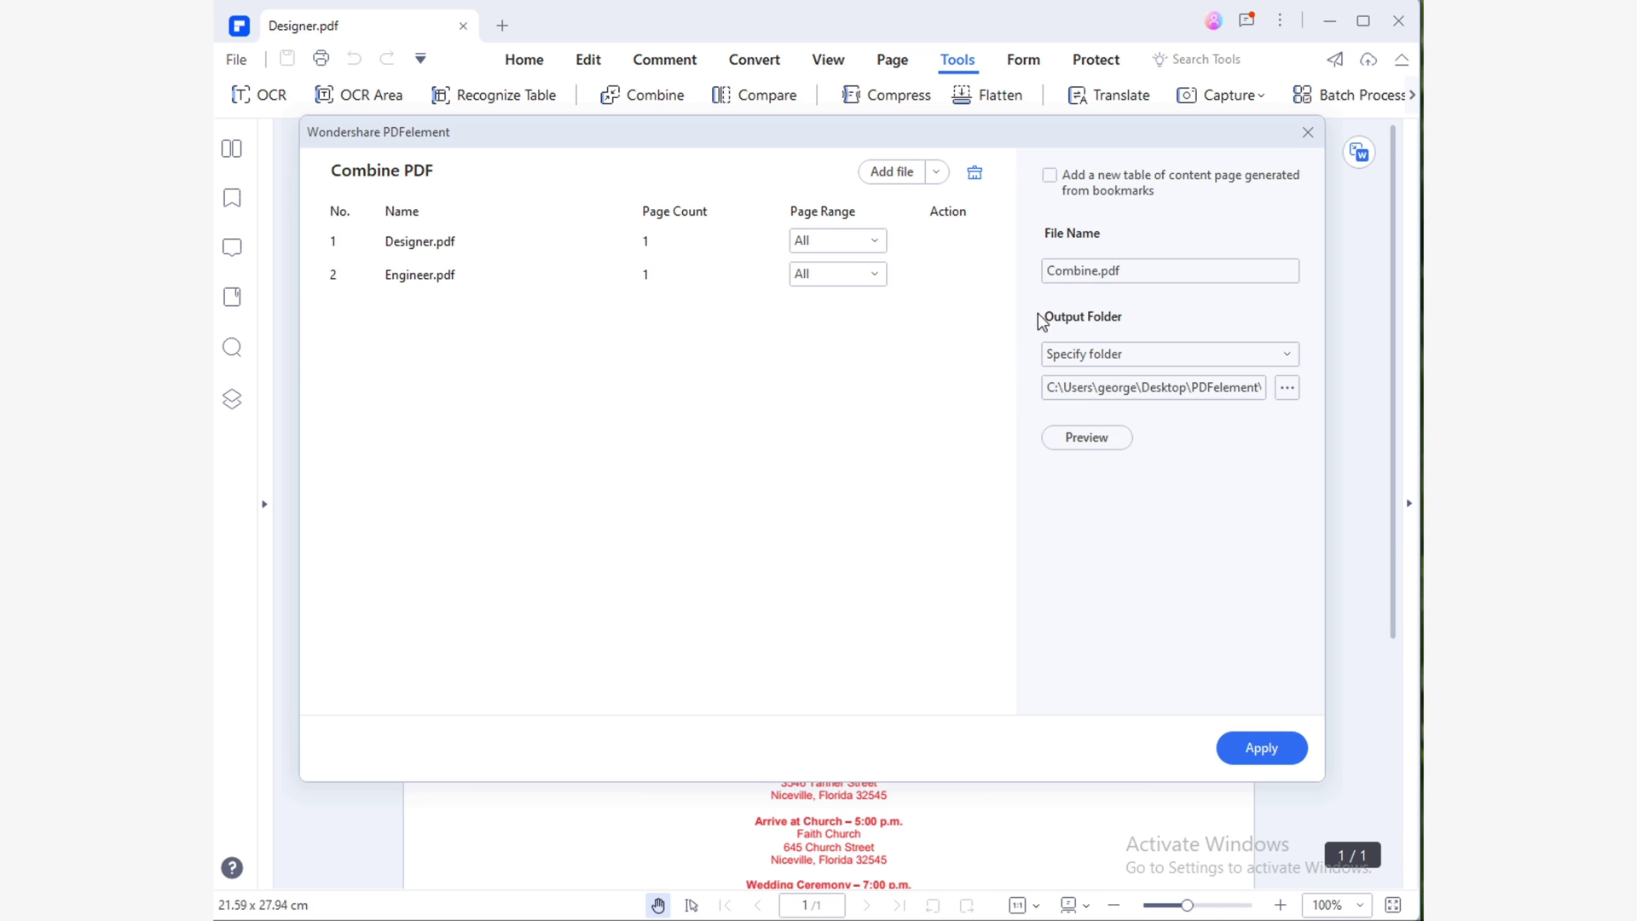
Rename the output to Combine 1.pdf and keep Designer.pdf's page range at All.
{"action": "left_click", "coordinate": [1093, 273]}
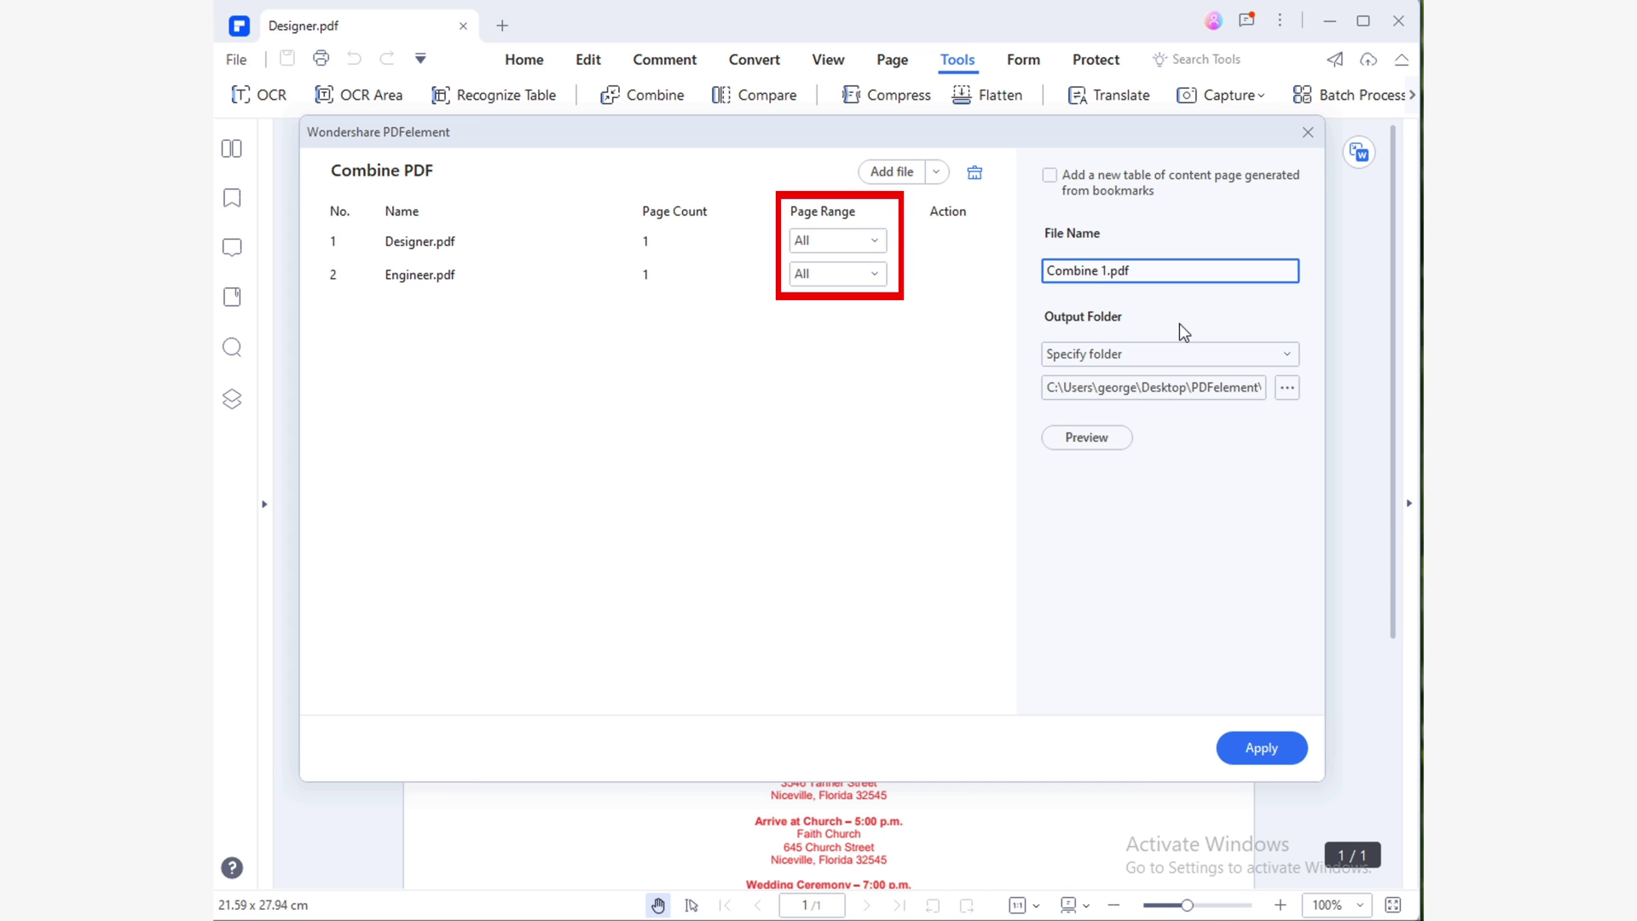
{"action": "left_click", "coordinate": [873, 239]}
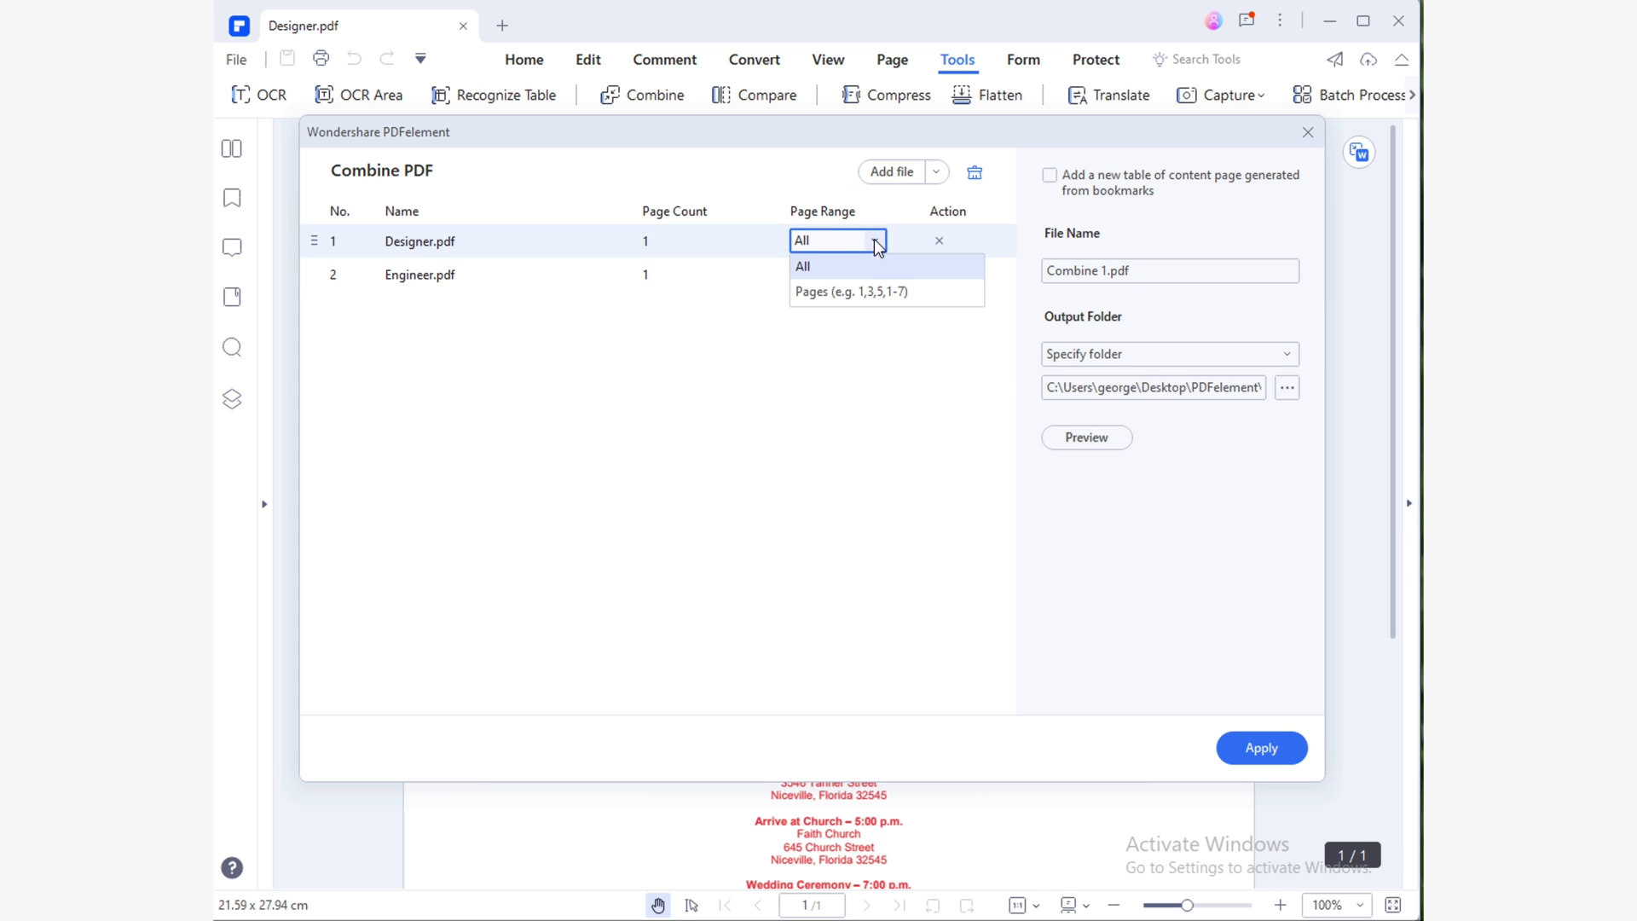
{"action": "left_click", "coordinate": [878, 290]}
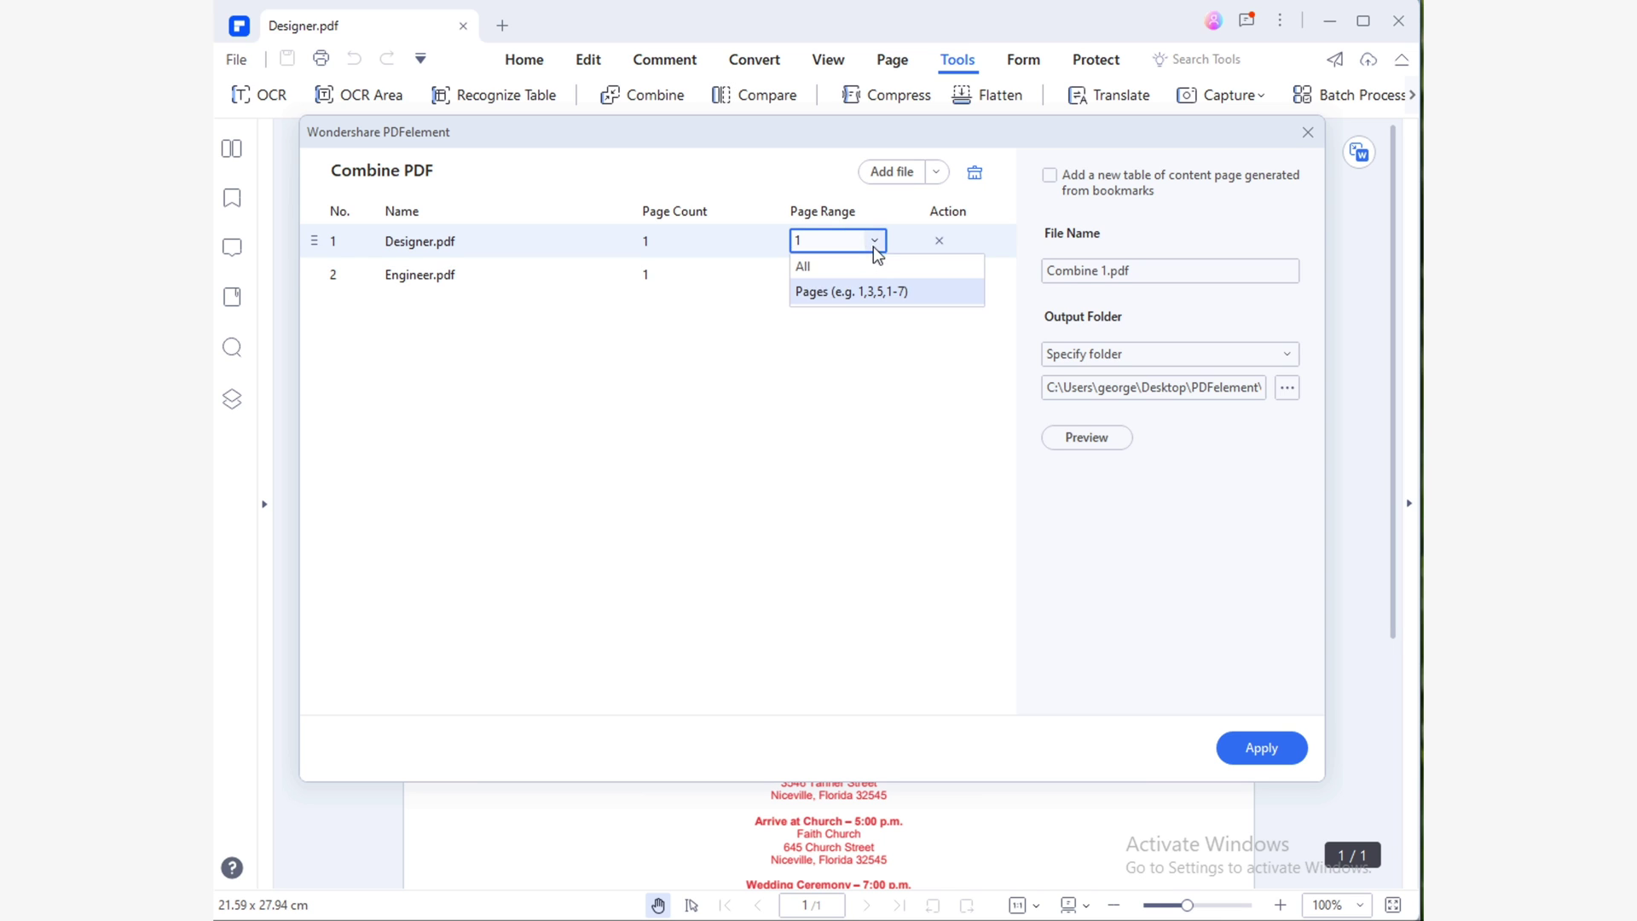
{"action": "left_click", "coordinate": [875, 265]}
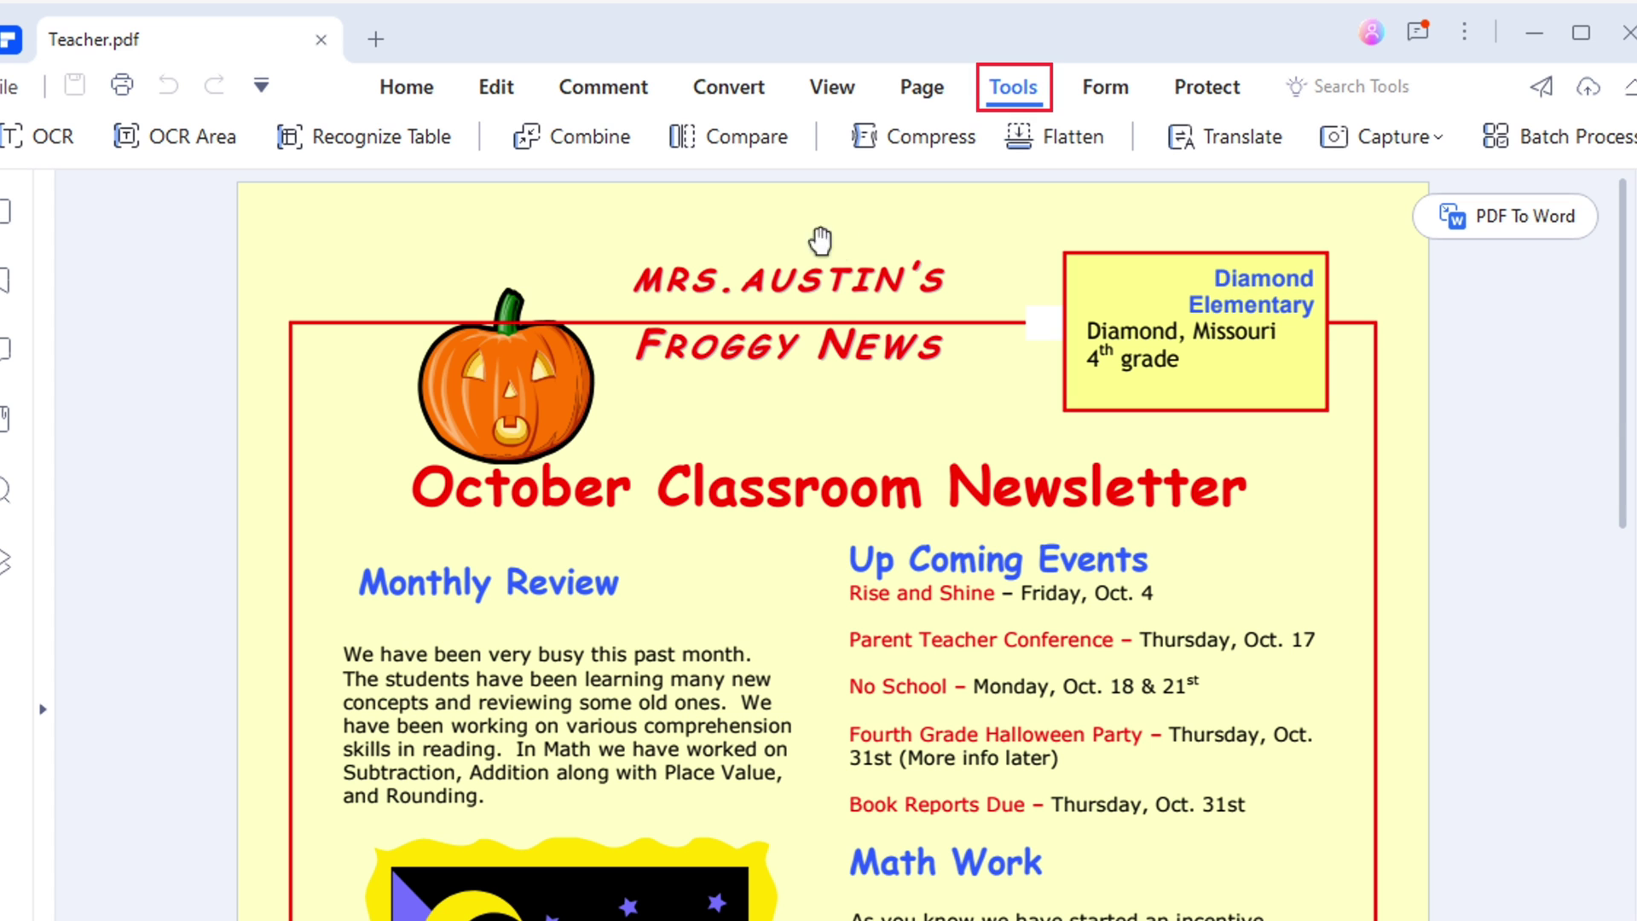
Combine Teacher.pdf with Halloween Party_1.jpg and Halloween Party_2.jpg, then apply the merge.
{"action": "left_click", "coordinate": [591, 139]}
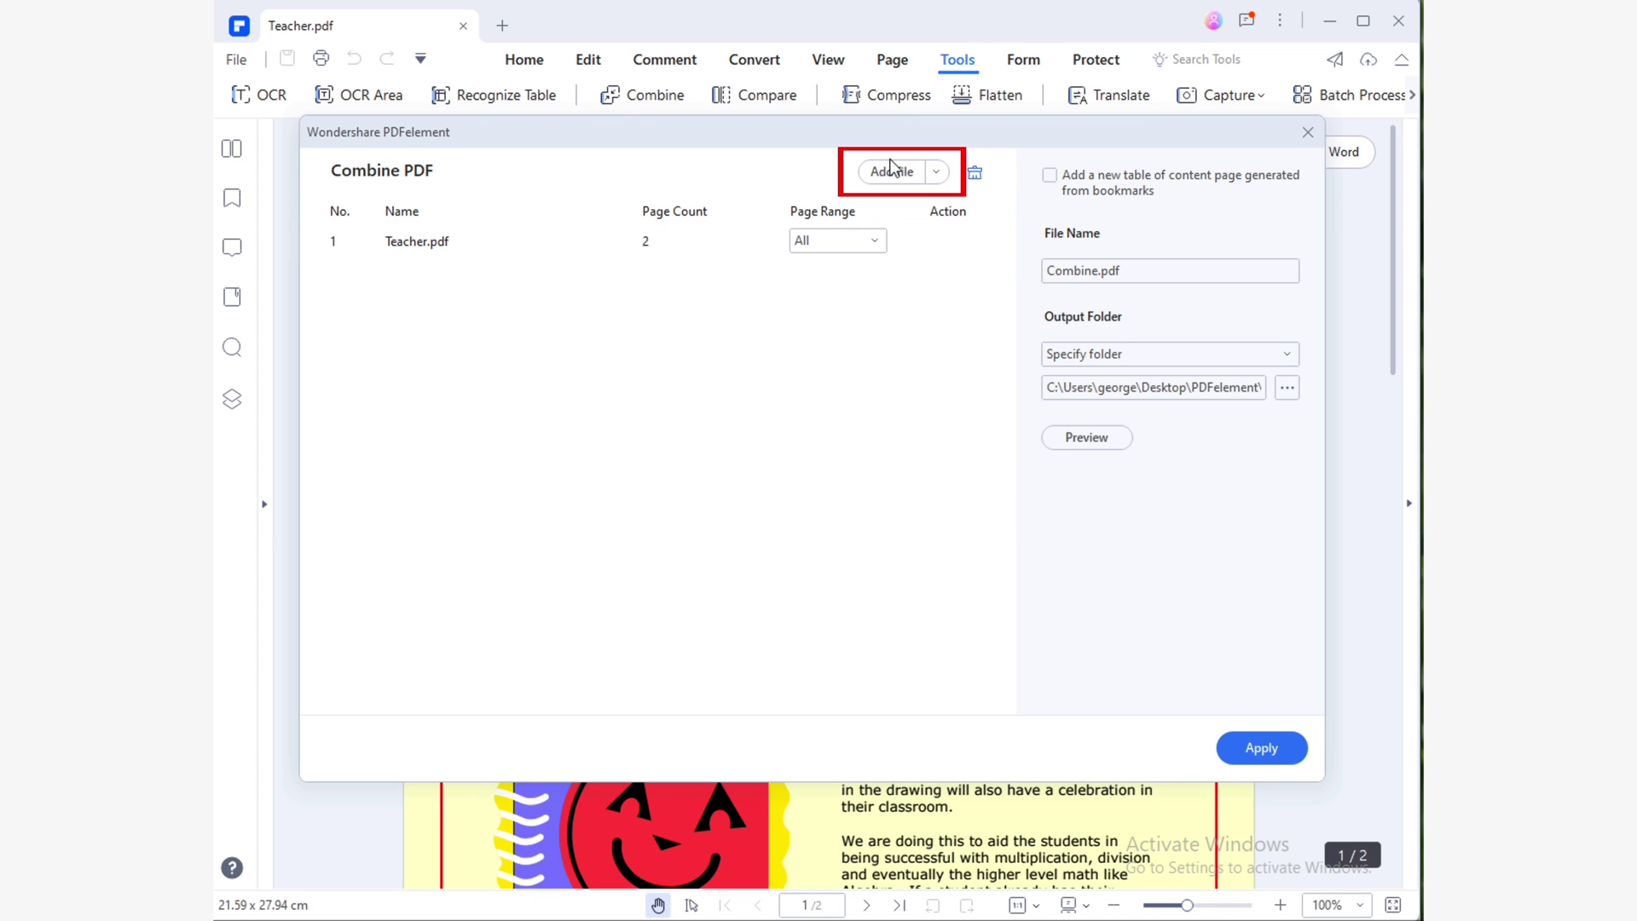
{"action": "left_click", "coordinate": [892, 173]}
{"action": "left_click", "coordinate": [723, 443]}
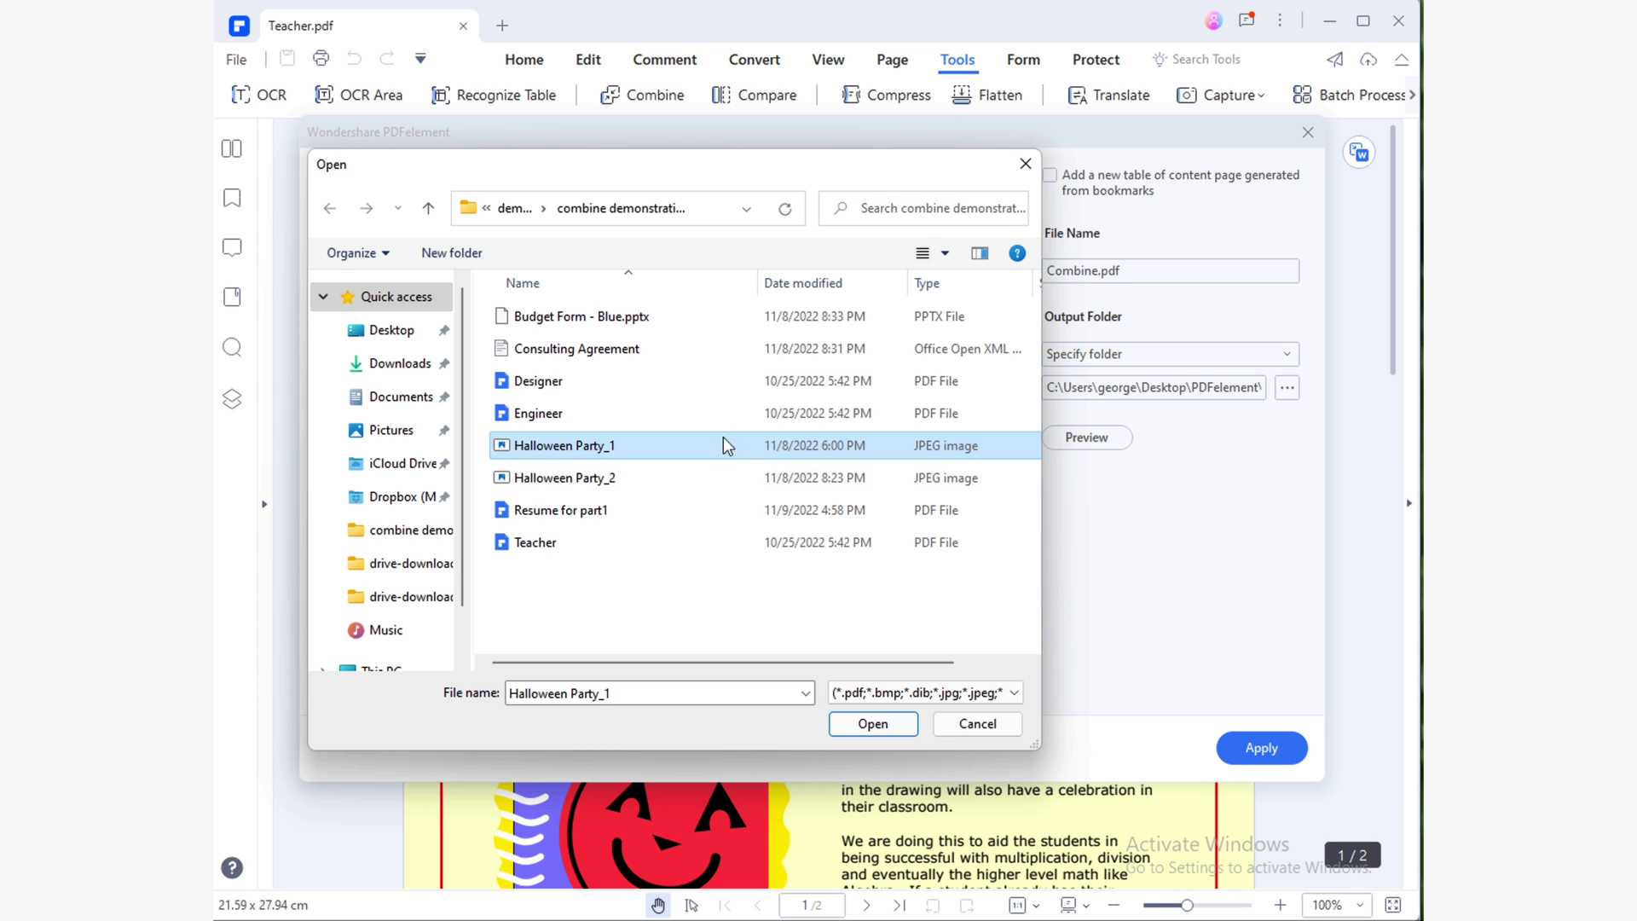
{"action": "left_click", "coordinate": [883, 727]}
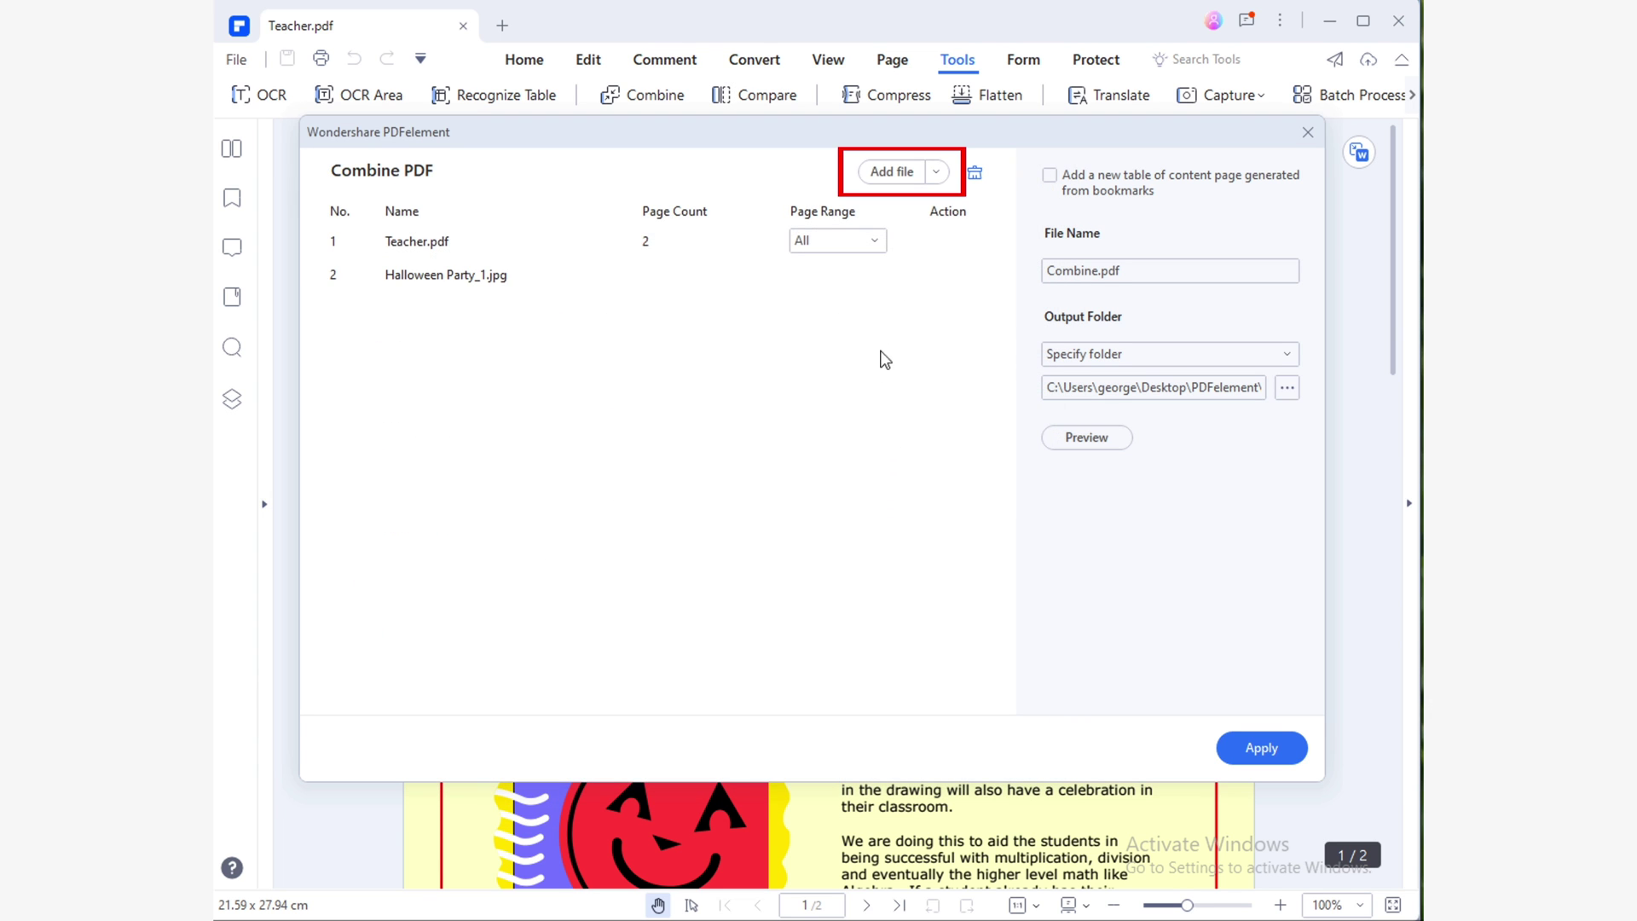
{"action": "left_click", "coordinate": [887, 173]}
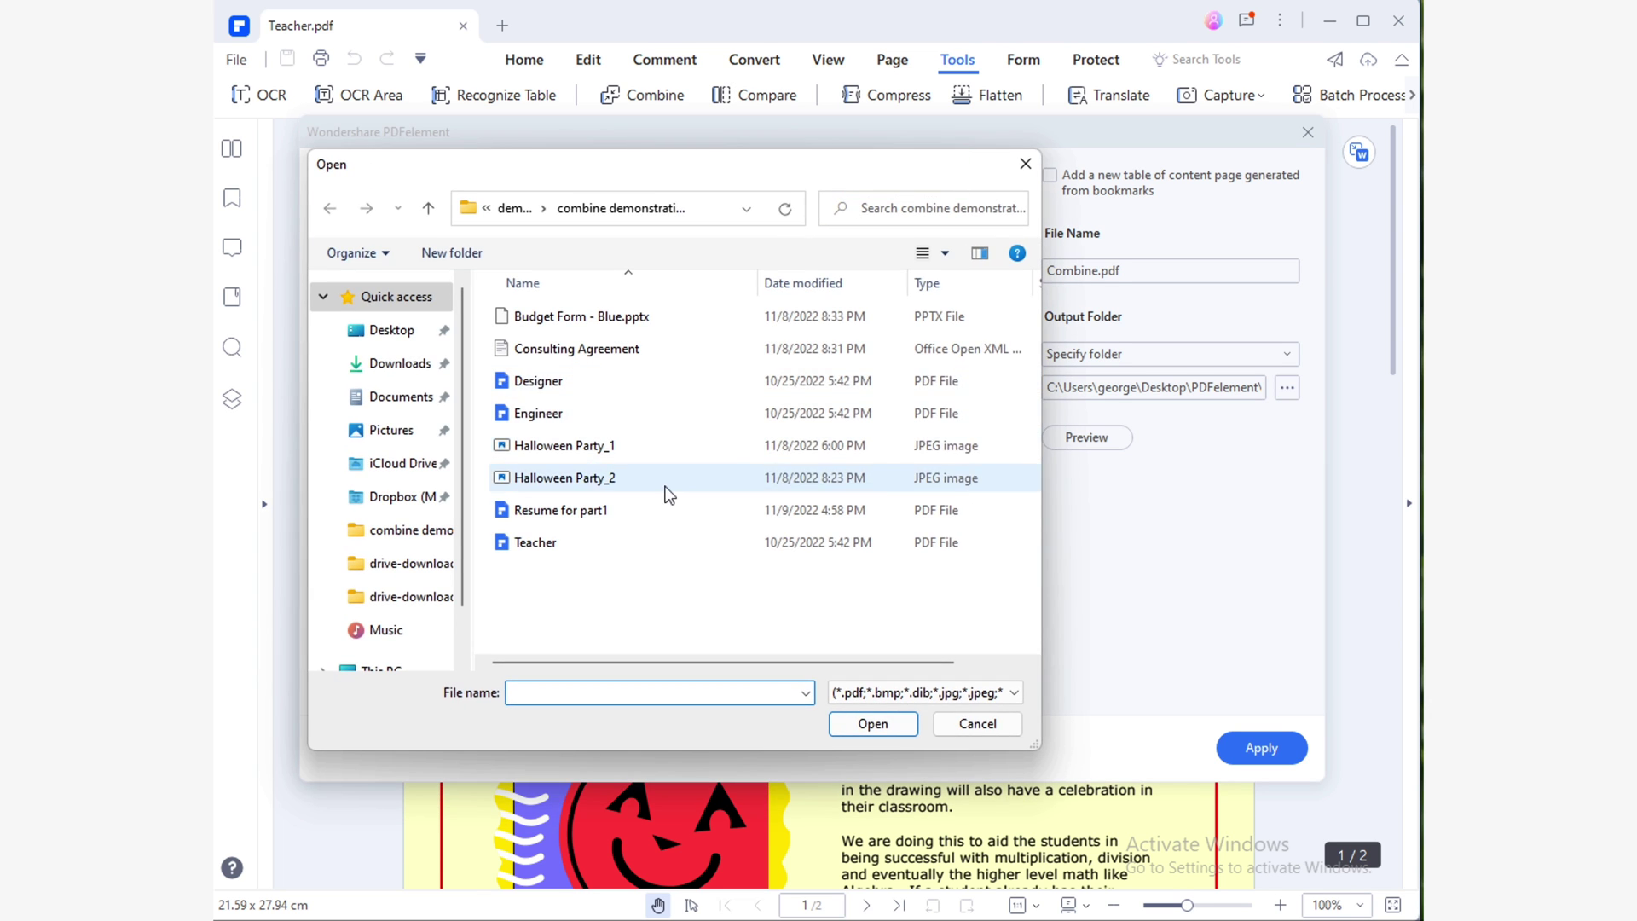
{"action": "left_click", "coordinate": [882, 724]}
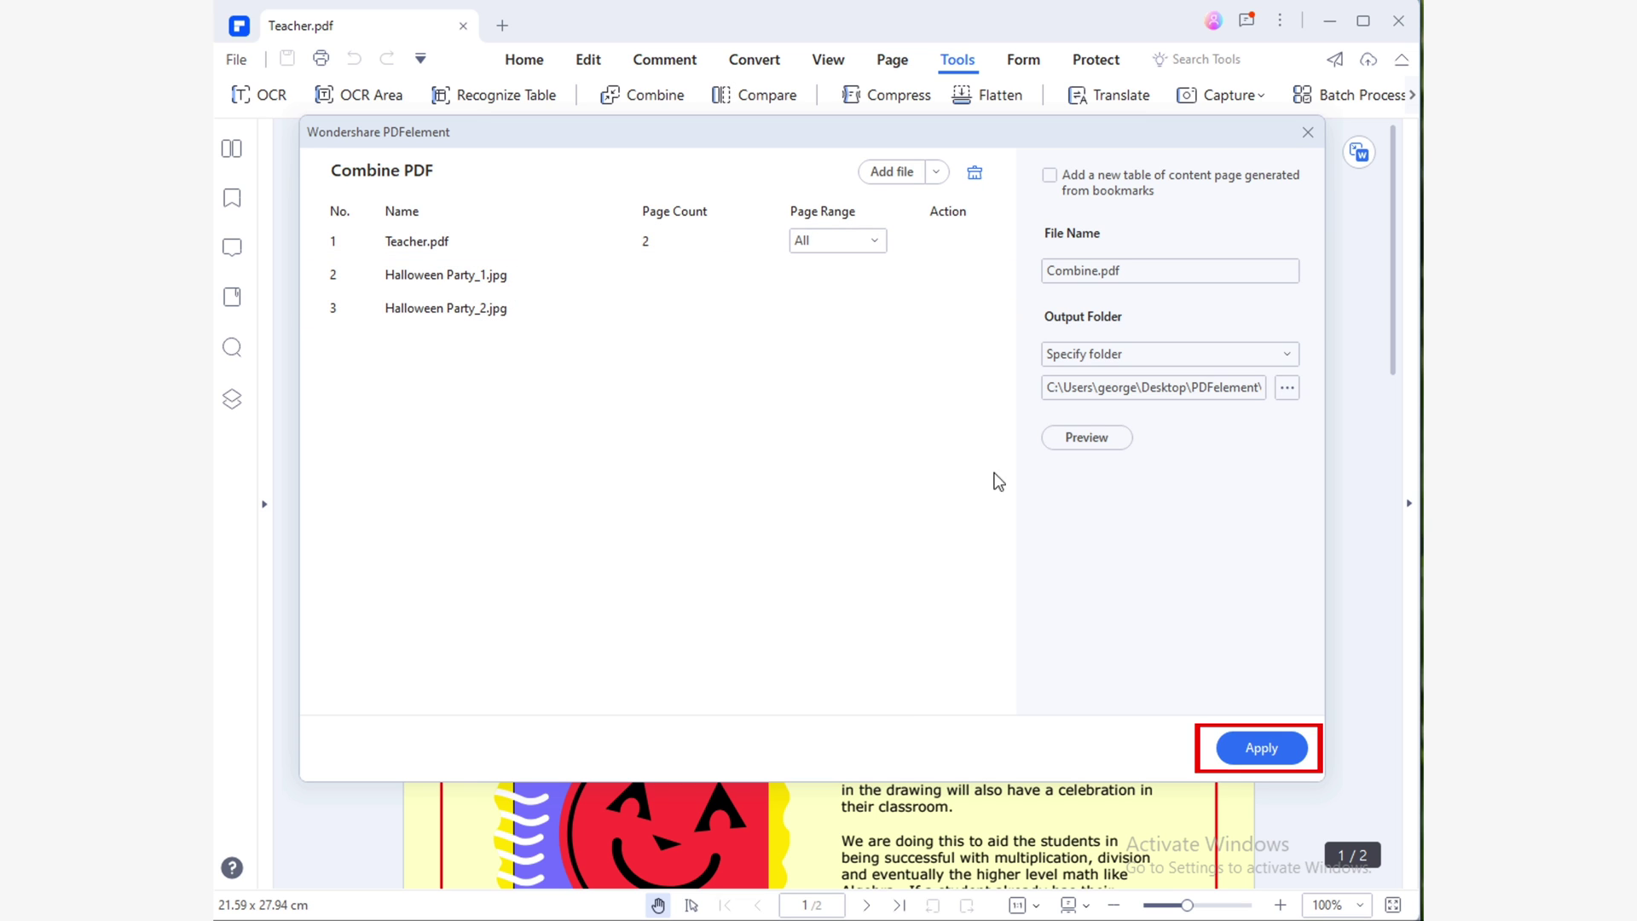
{"action": "left_click", "coordinate": [1250, 740]}
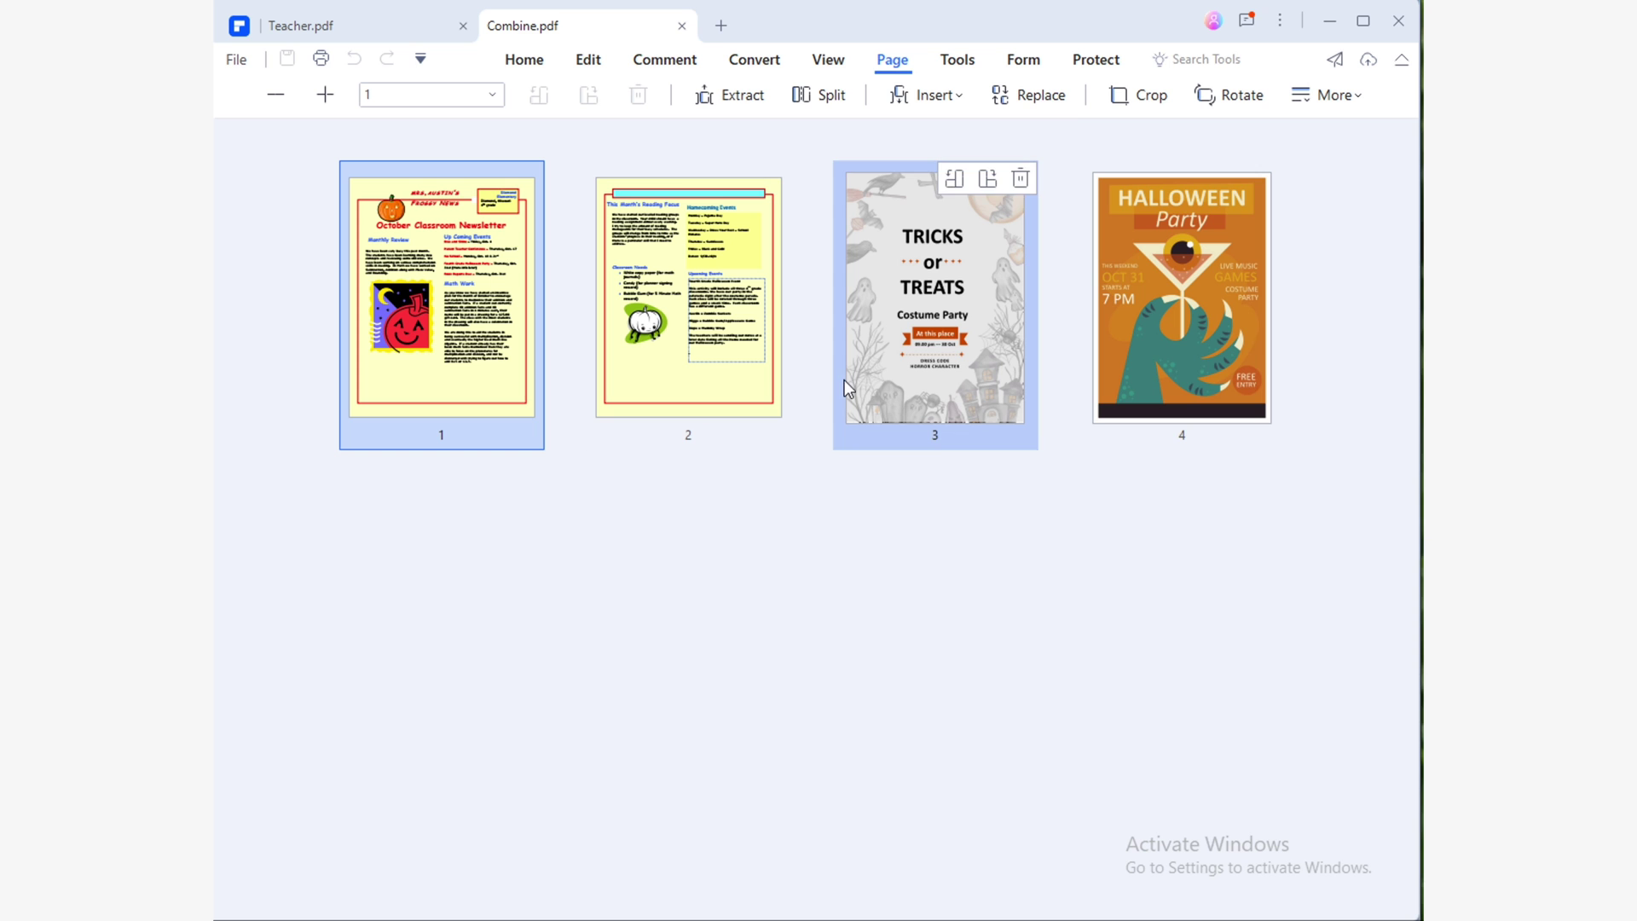
View Combine.pdf in normal reading view and scroll through pages 1 to 4.
{"action": "double_click", "coordinate": [948, 375]}
{"action": "scroll", "coordinate": [1342, 175], "scroll_direction": "up", "scroll_amount": 3}
{"action": "scroll", "coordinate": [1344, 196], "scroll_direction": "down", "scroll_amount": 1}
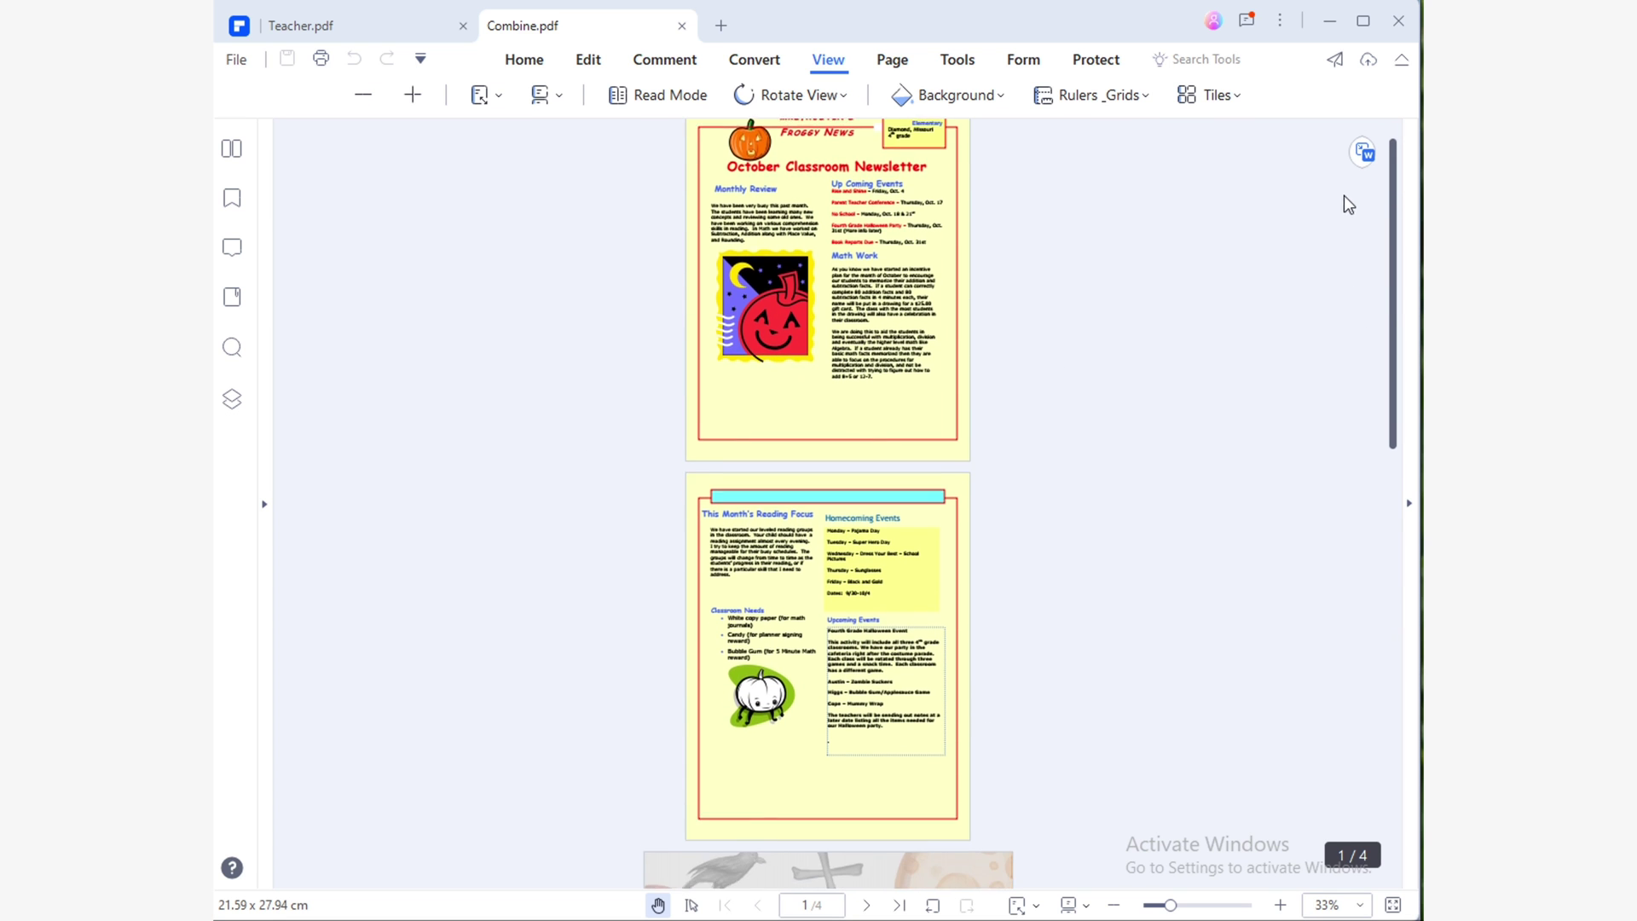
{"action": "scroll", "coordinate": [1344, 204], "scroll_direction": "down", "scroll_amount": 10}
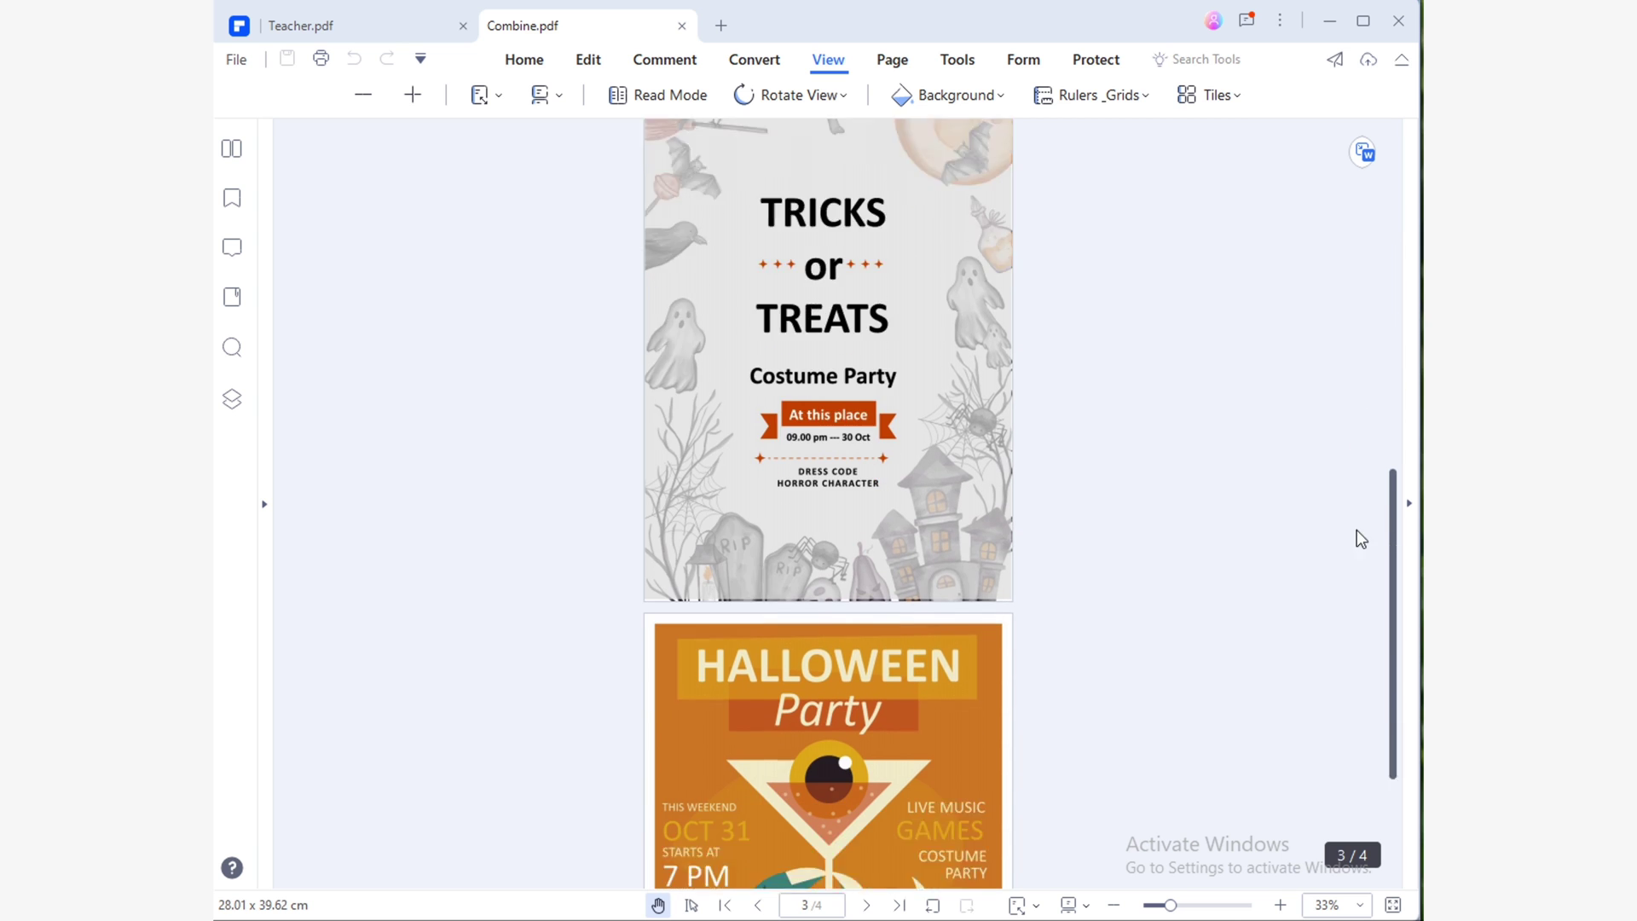
{"action": "scroll", "coordinate": [1365, 614], "scroll_direction": "down", "scroll_amount": 3}
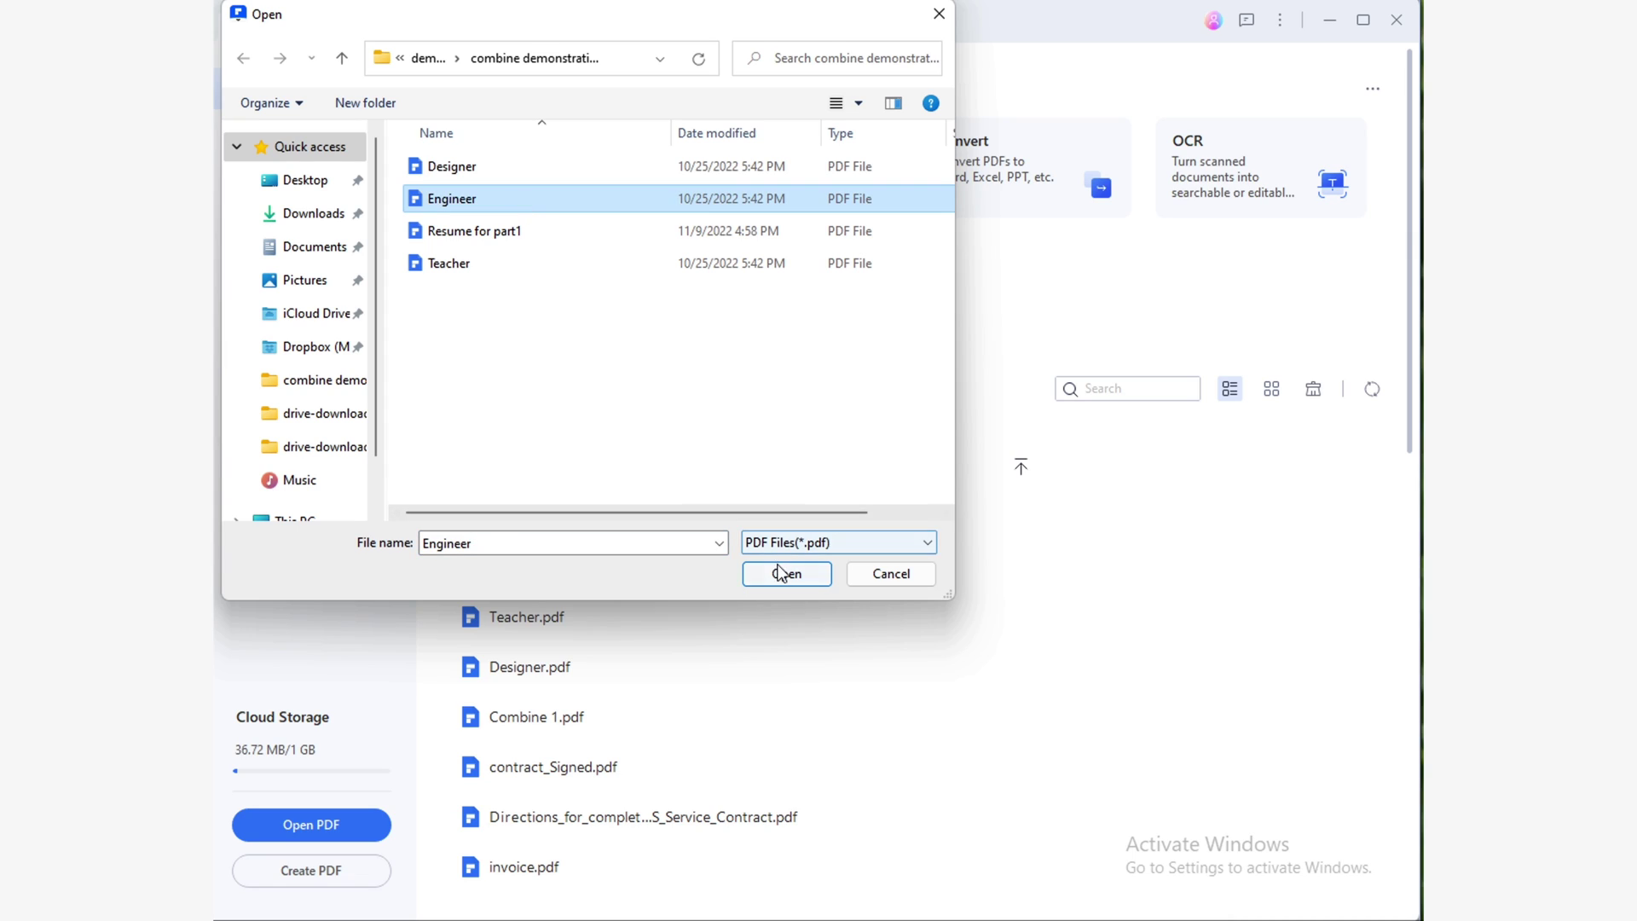
Open Engineer.pdf and start a combine list with Designer.pdf added after it.
{"action": "left_click", "coordinate": [781, 573]}
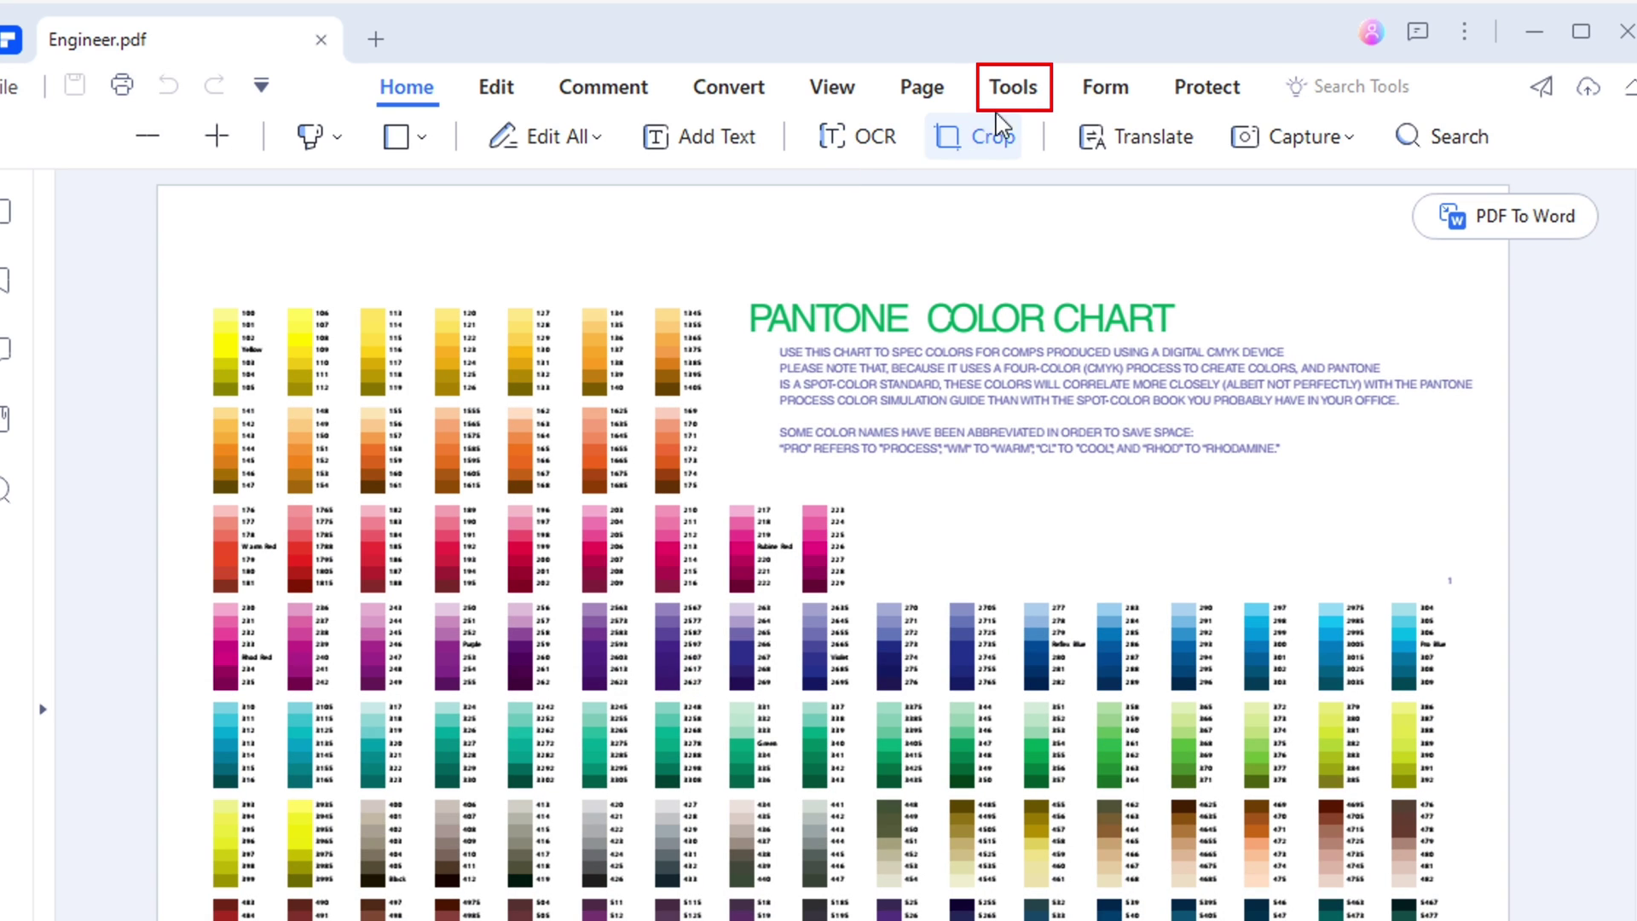
{"action": "left_click", "coordinate": [1051, 102]}
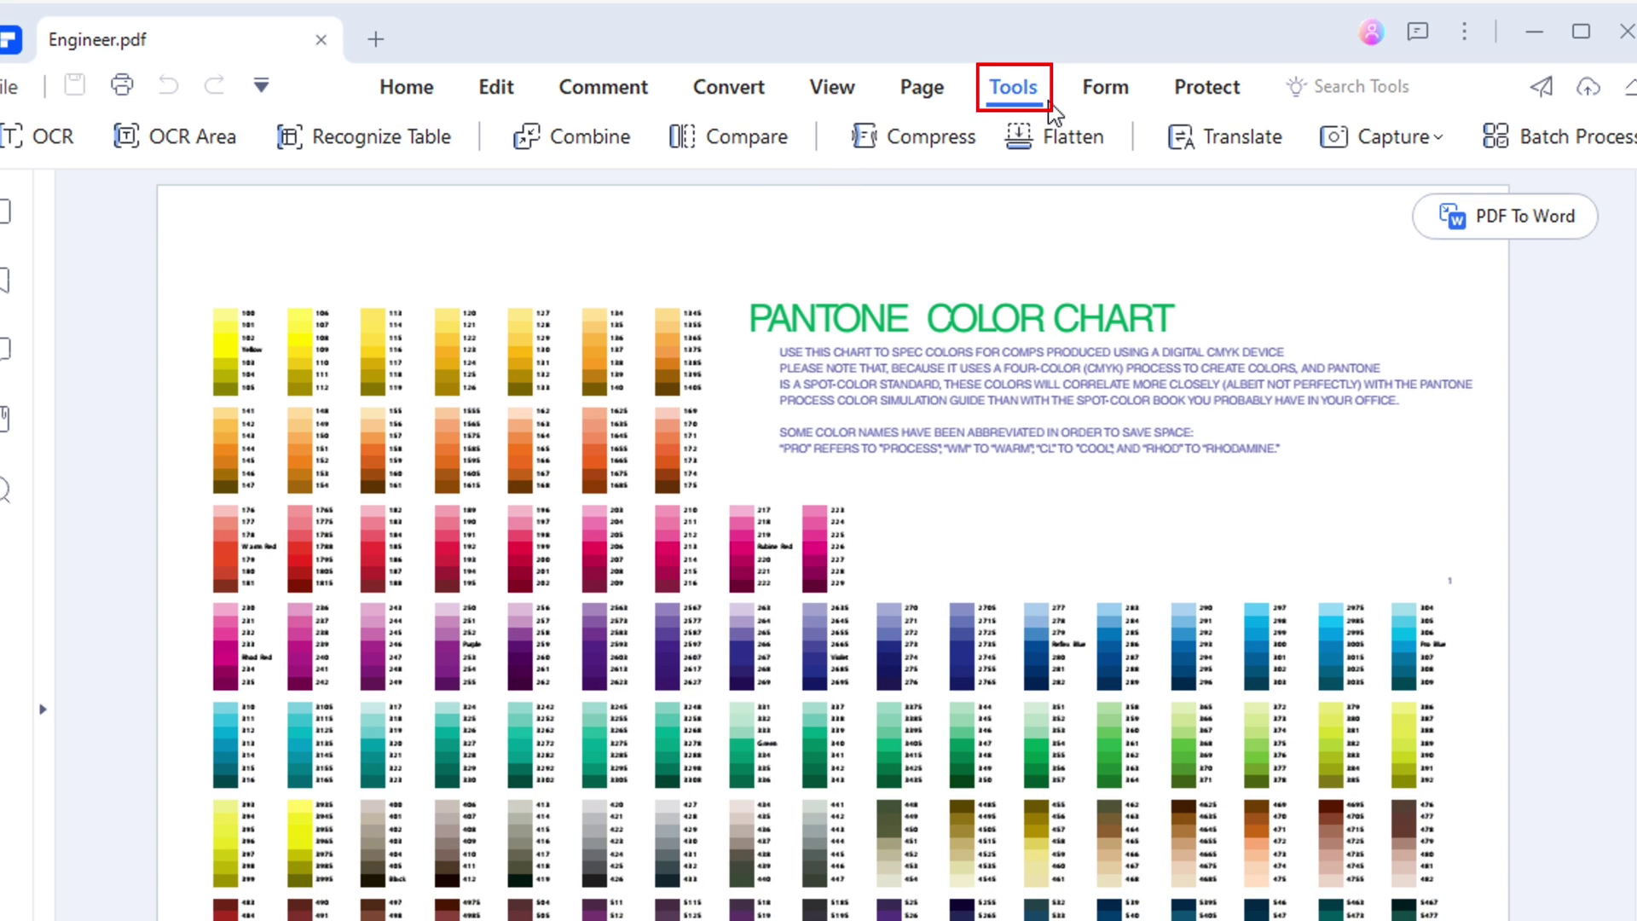
{"action": "left_click", "coordinate": [606, 160]}
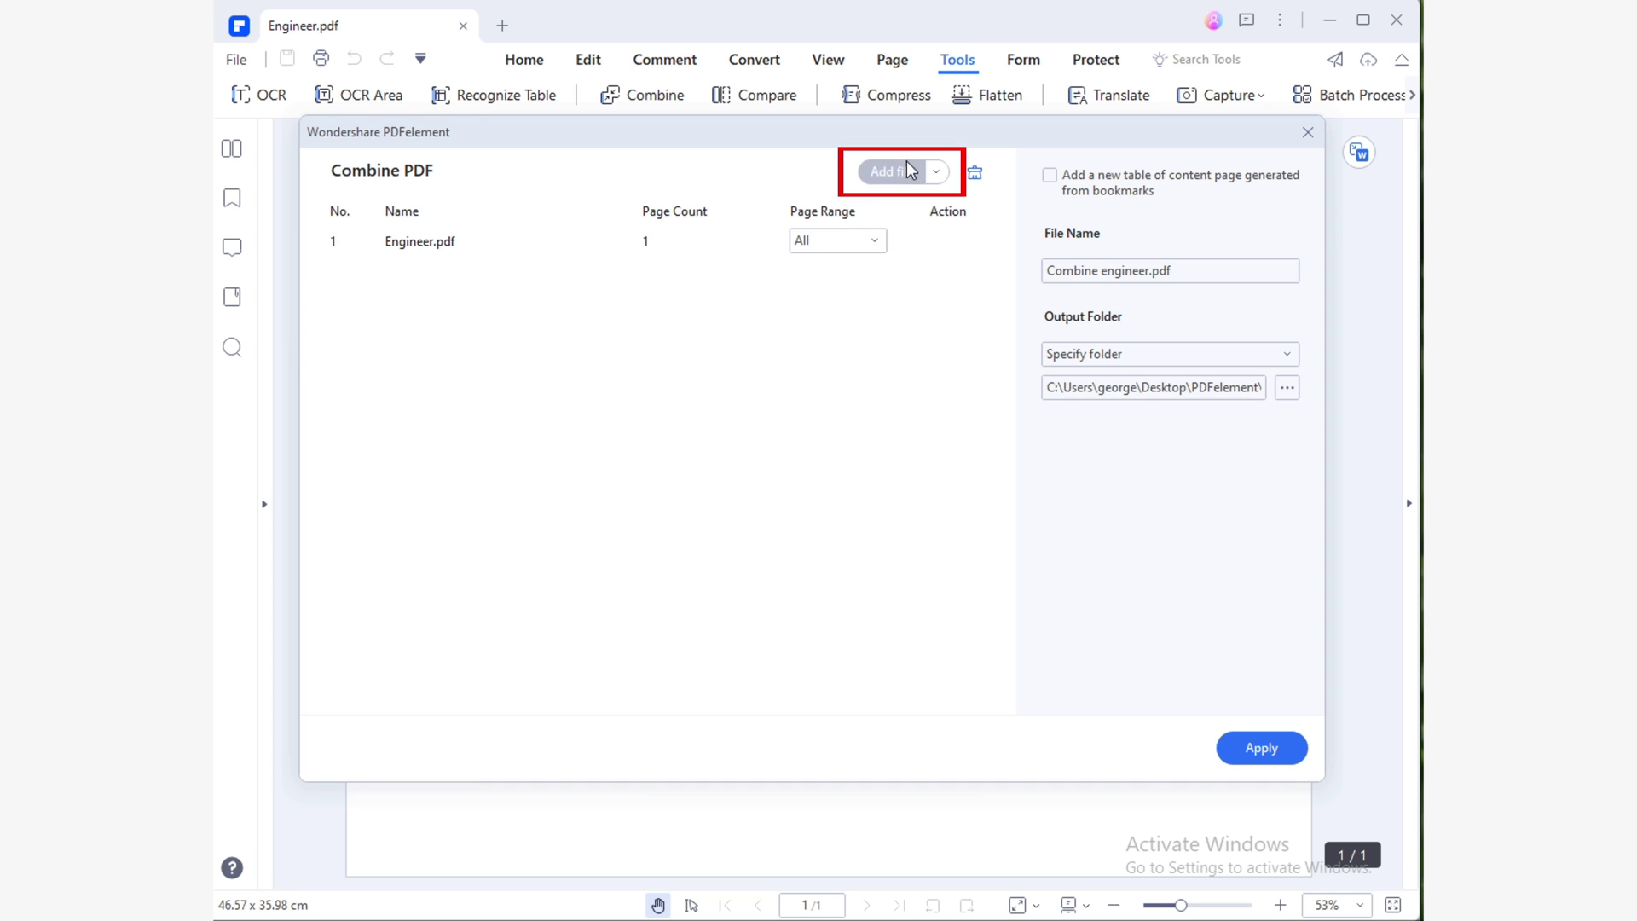
{"action": "left_click", "coordinate": [906, 165]}
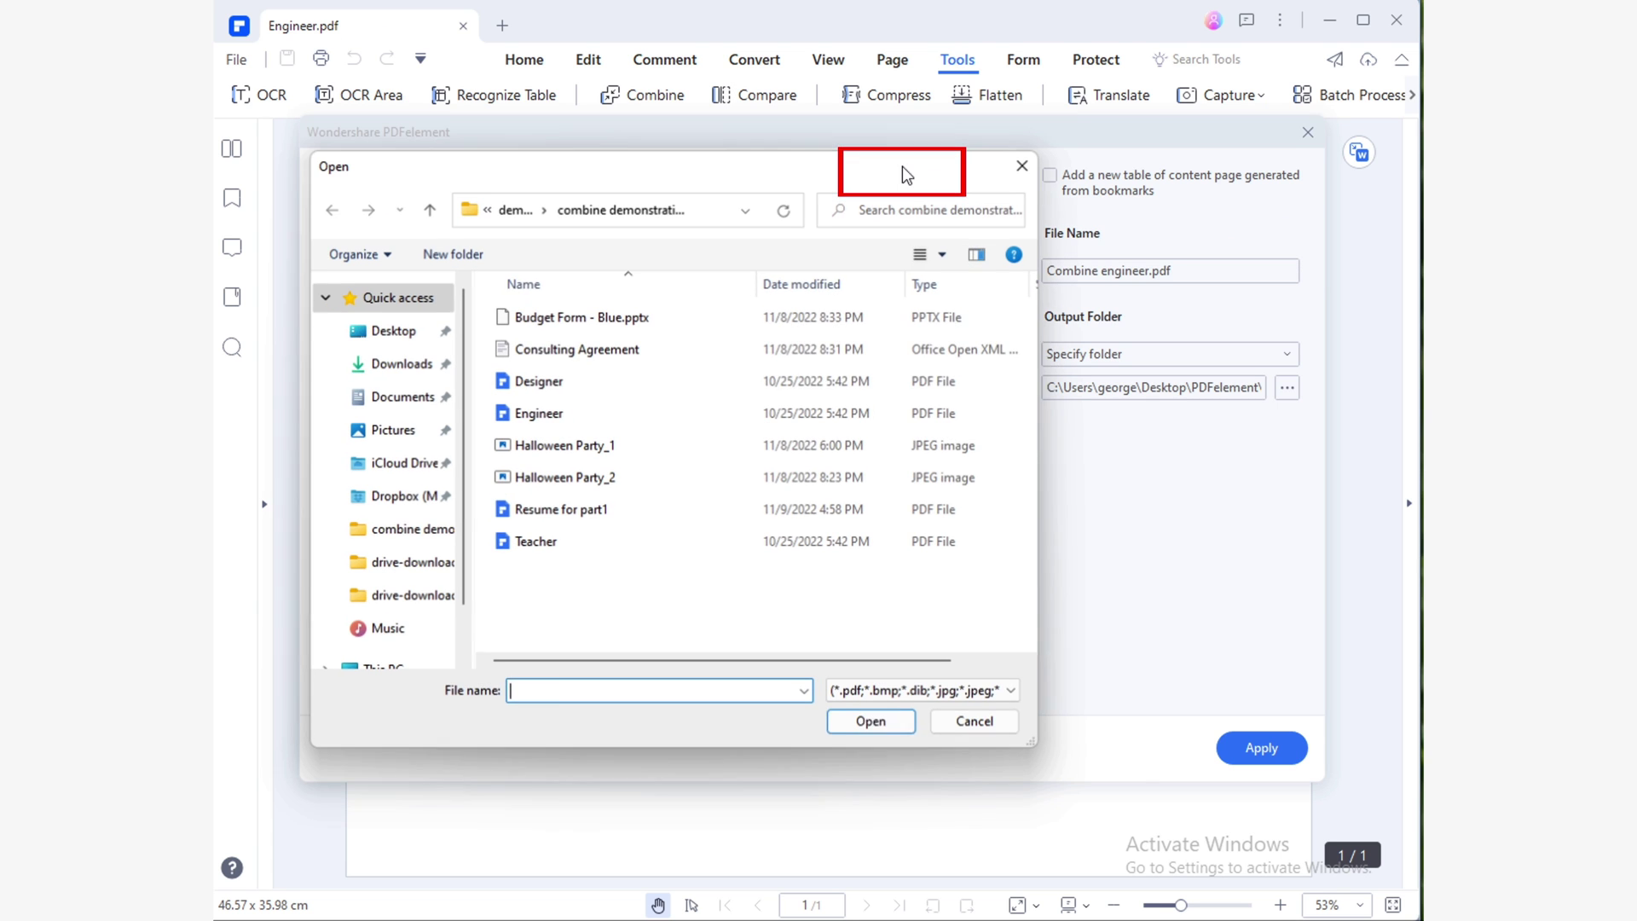
{"action": "left_click", "coordinate": [668, 389]}
{"action": "left_click", "coordinate": [871, 723]}
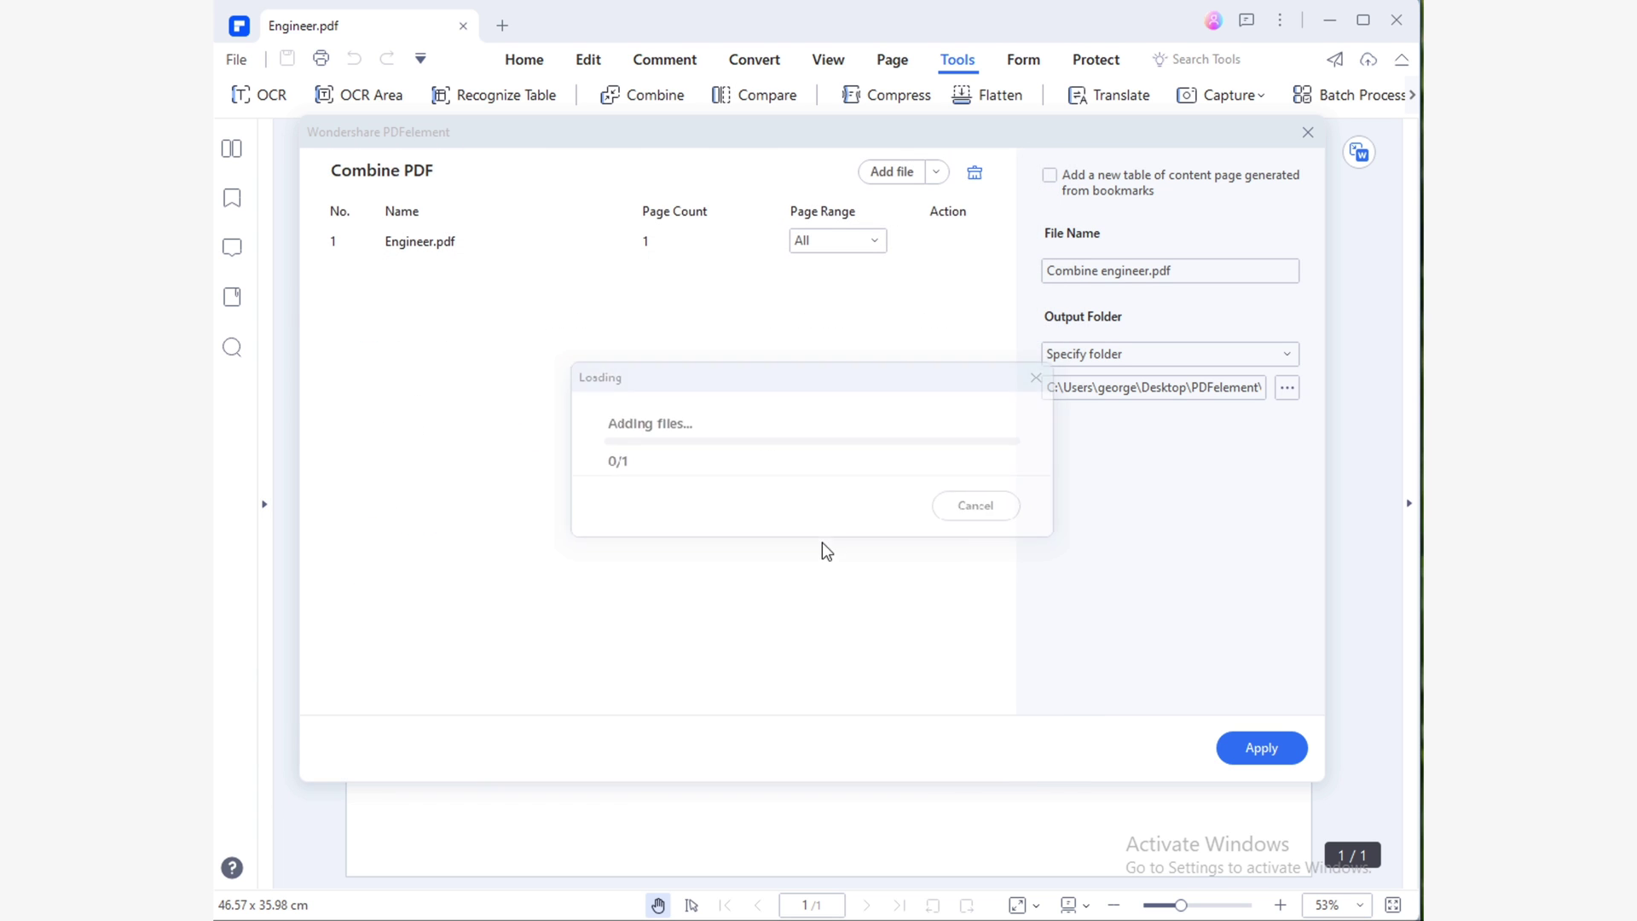
Add Halloween Party_1.jpg as the third file and apply the combine.
{"action": "left_click", "coordinate": [904, 163]}
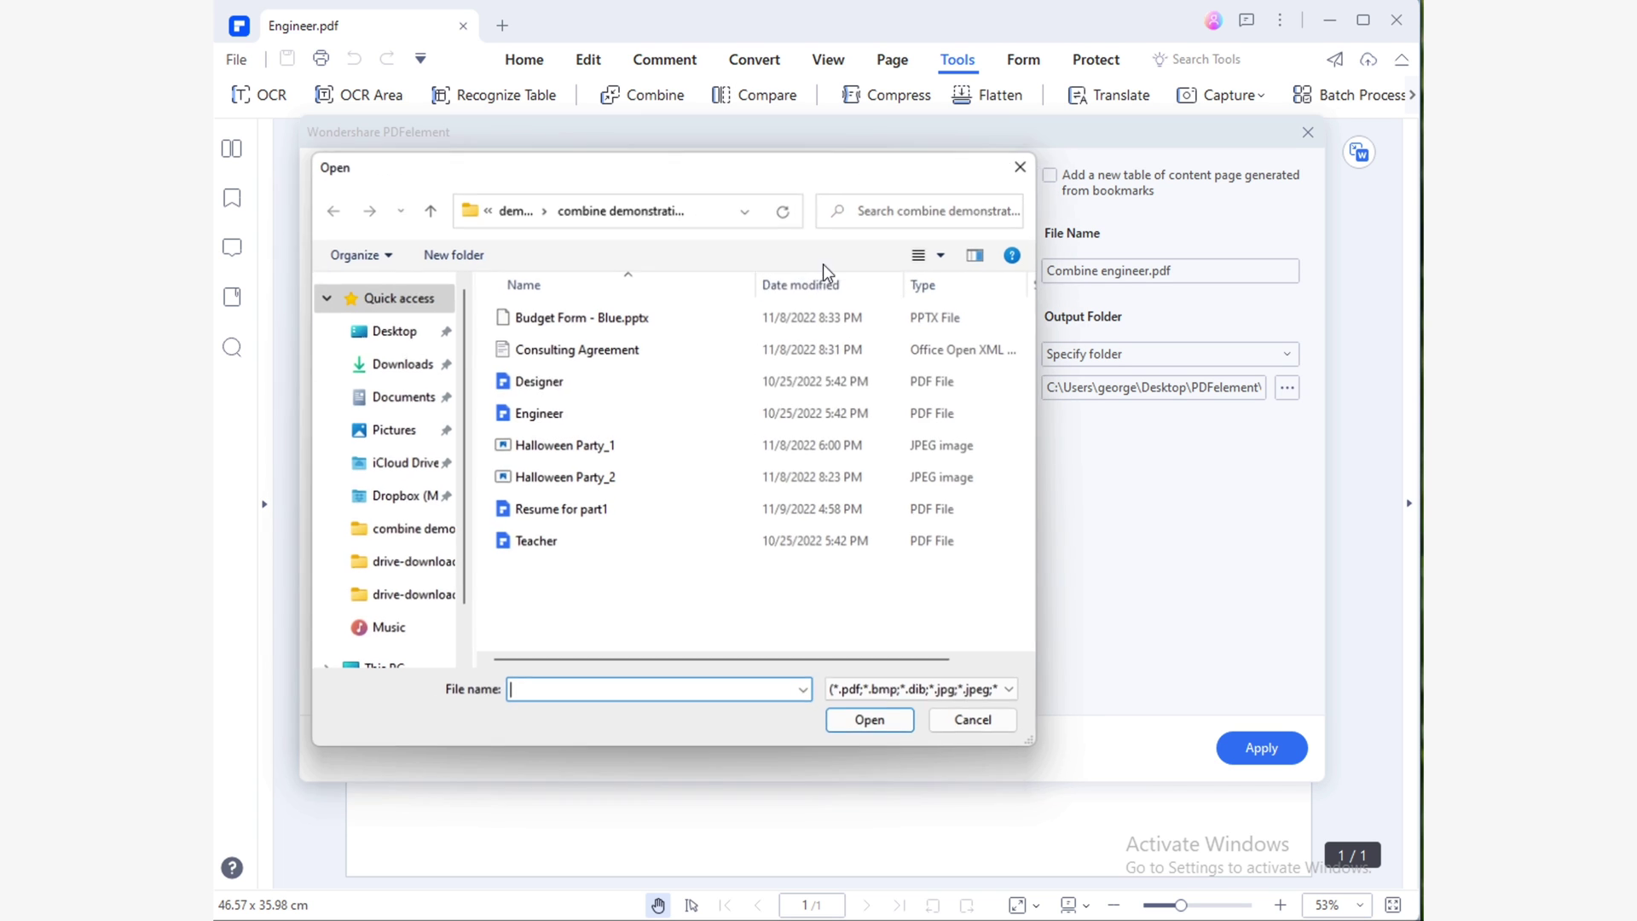
{"action": "left_click", "coordinate": [645, 452]}
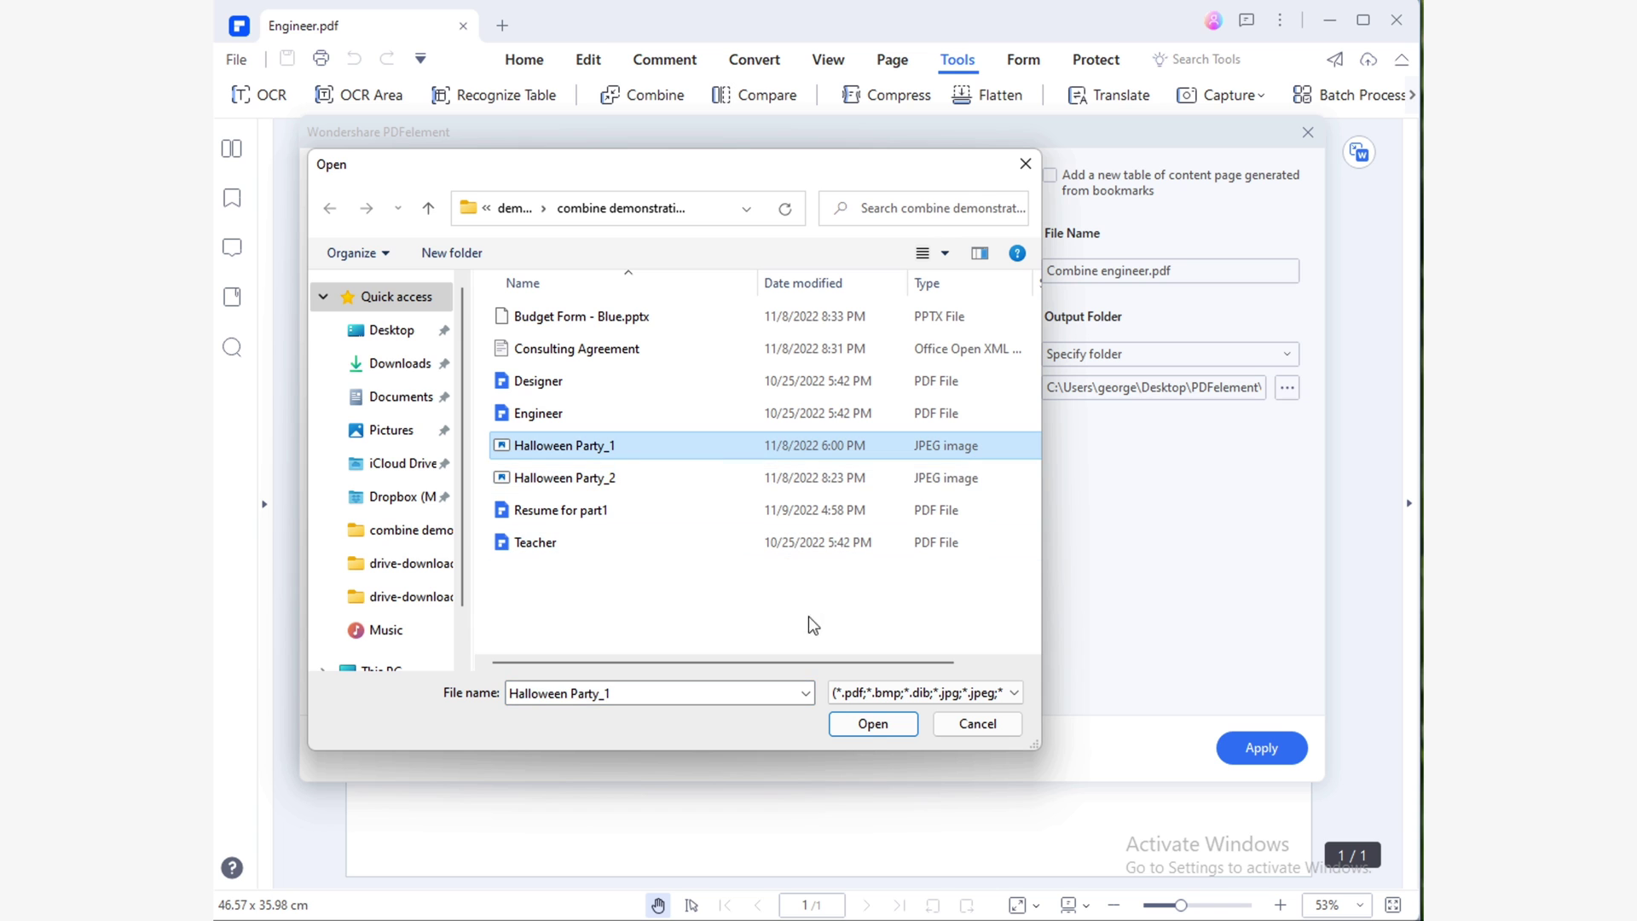
{"action": "left_click", "coordinate": [871, 725]}
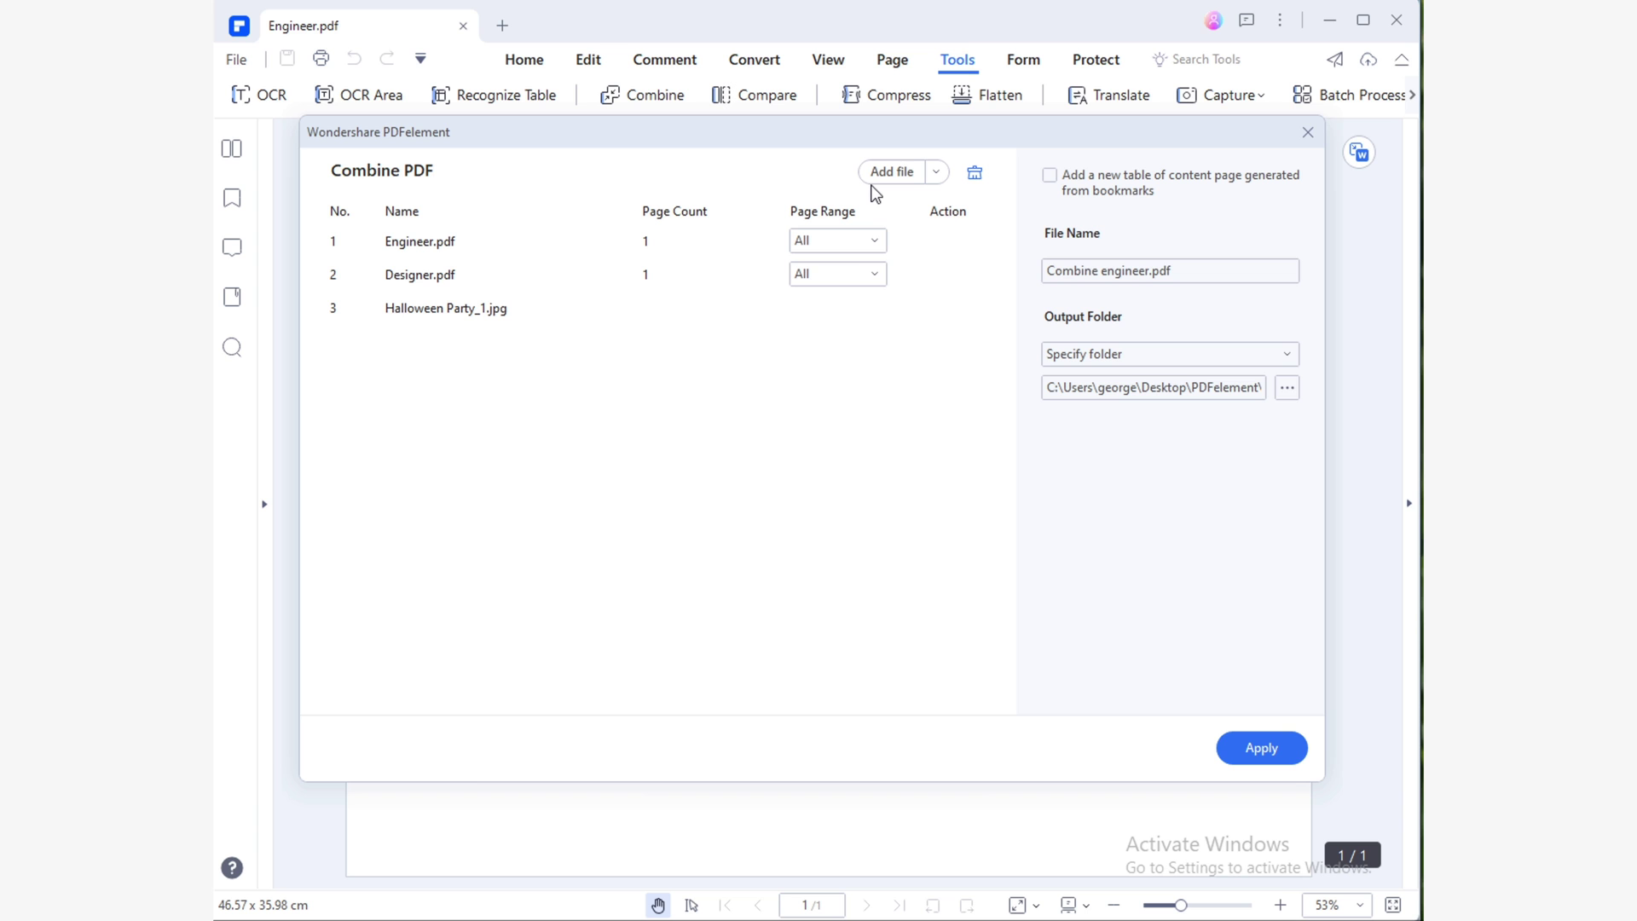
{"action": "left_click", "coordinate": [1241, 750]}
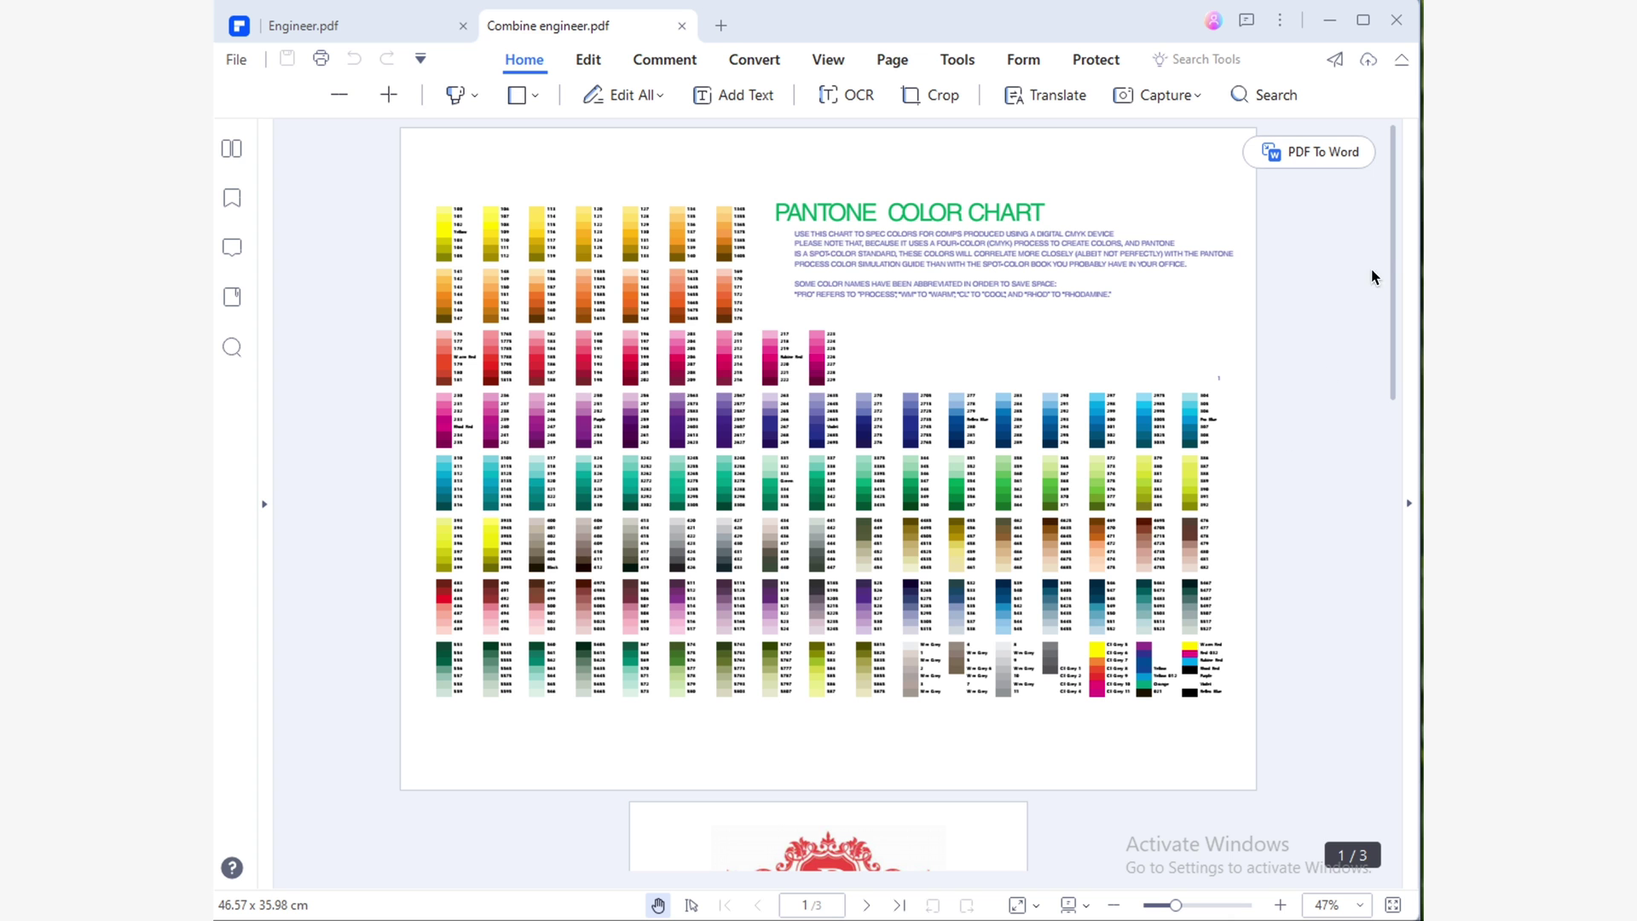
Scroll through the three combined pages to review them.
{"action": "mouse_move", "coordinate": [1392, 232]}
{"action": "left_mouse_down"}
{"action": "mouse_move", "coordinate": [1399, 700]}
{"action": "mouse_move", "coordinate": [1378, 220]}
{"action": "left_mouse_up"}
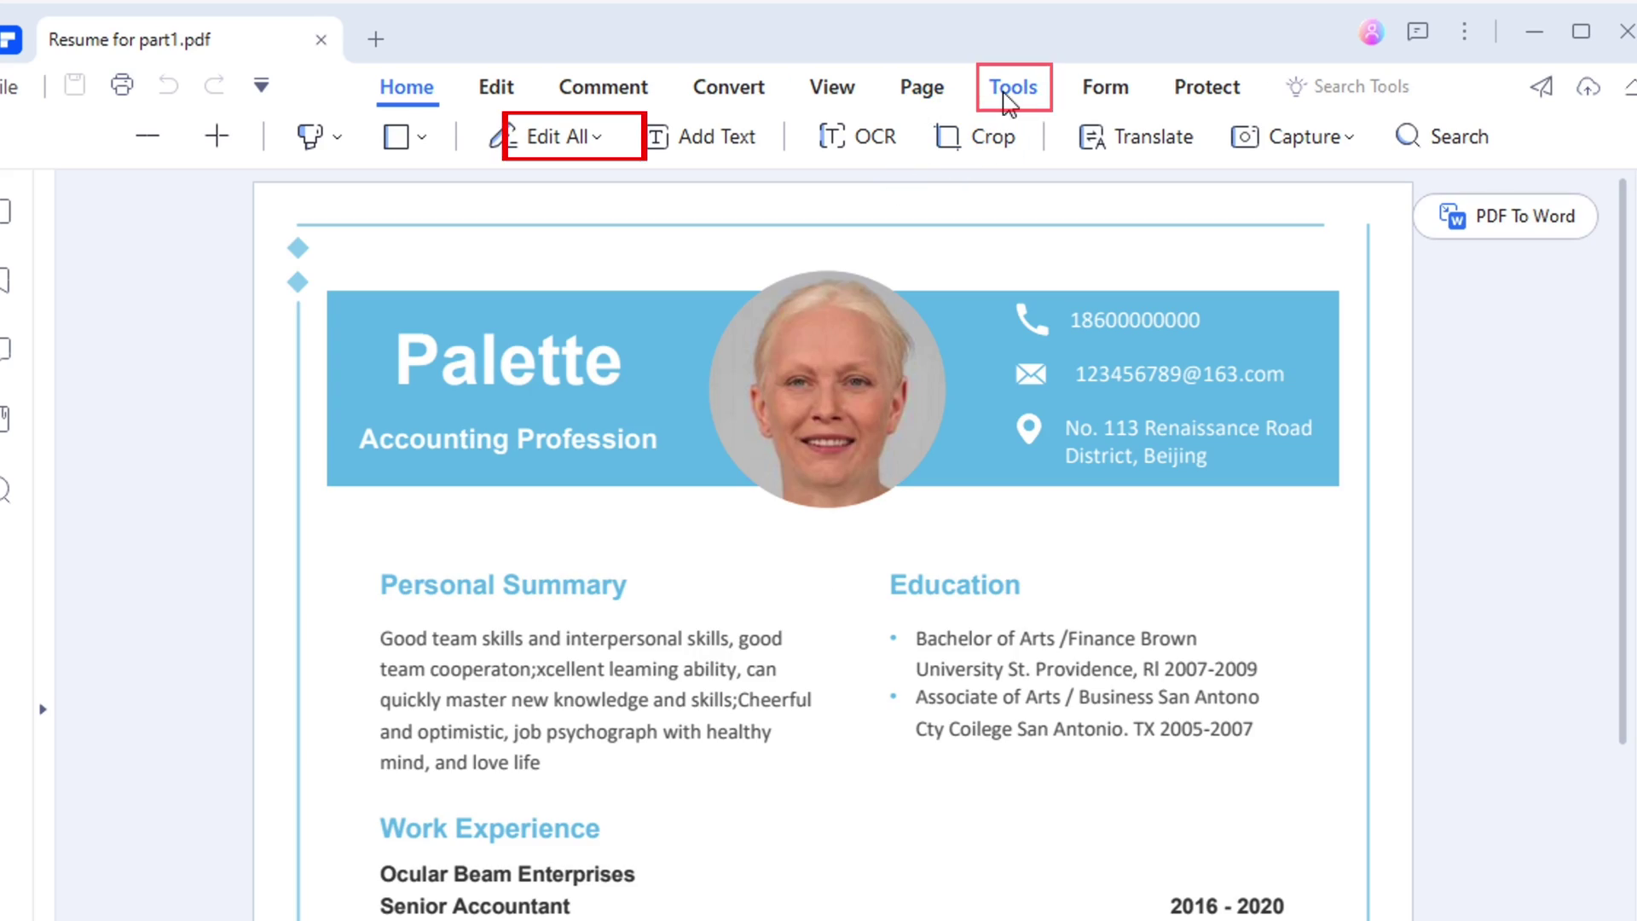
Start a combine from Resume for part1.pdf and add Designer.pdf and Teacher.pdf to the list.
{"action": "left_click", "coordinate": [1009, 101]}
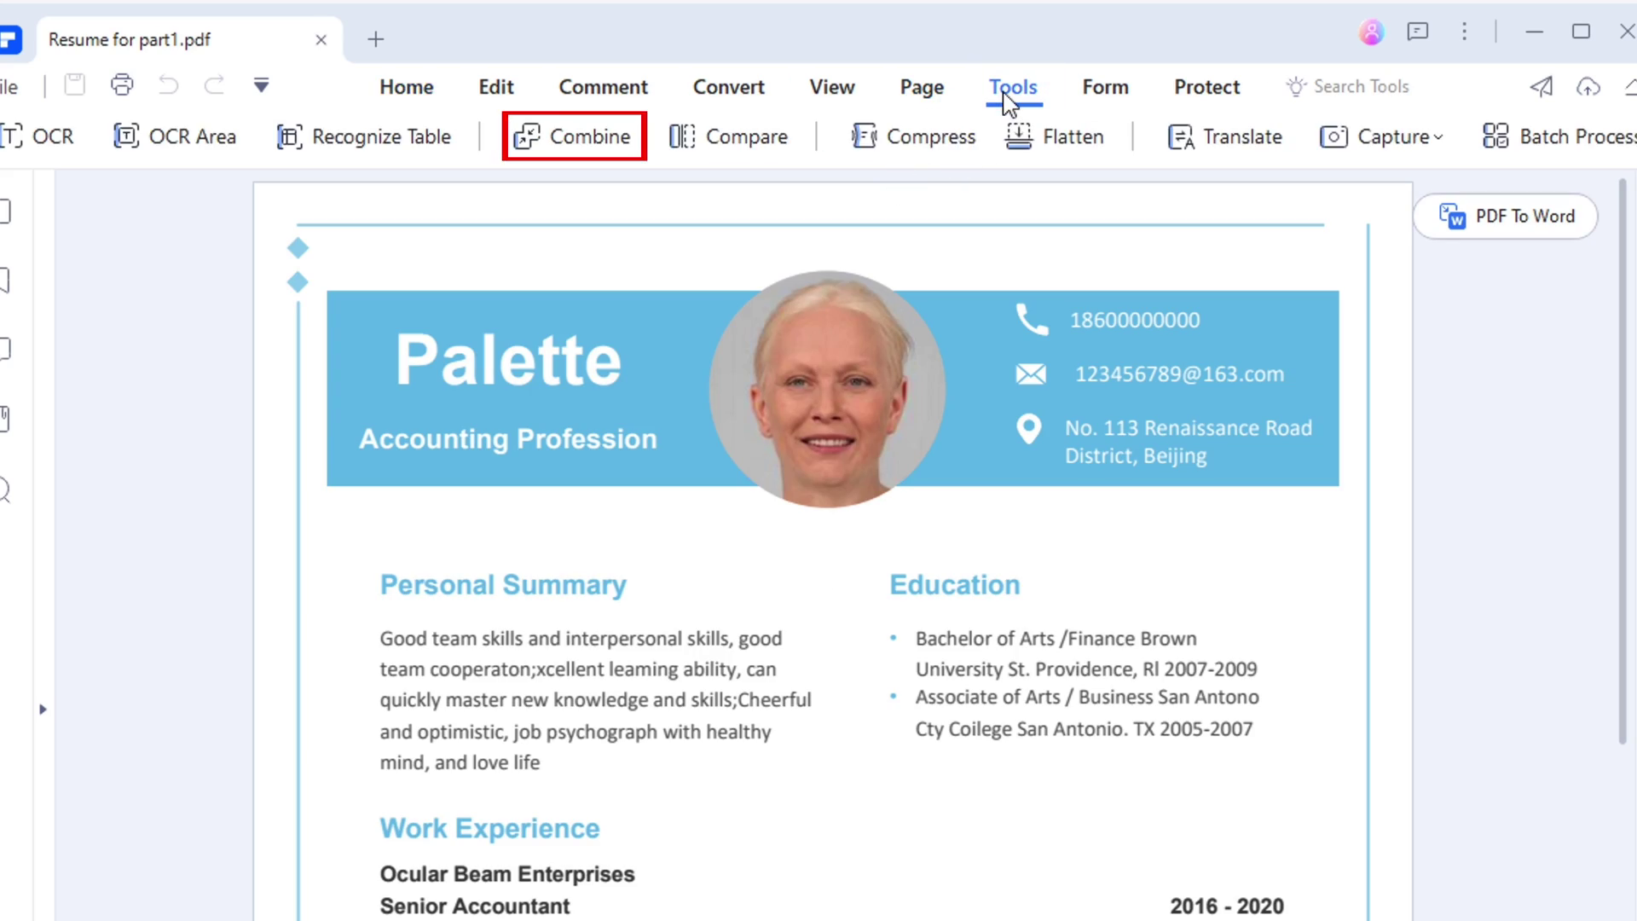
{"action": "left_click", "coordinate": [618, 145]}
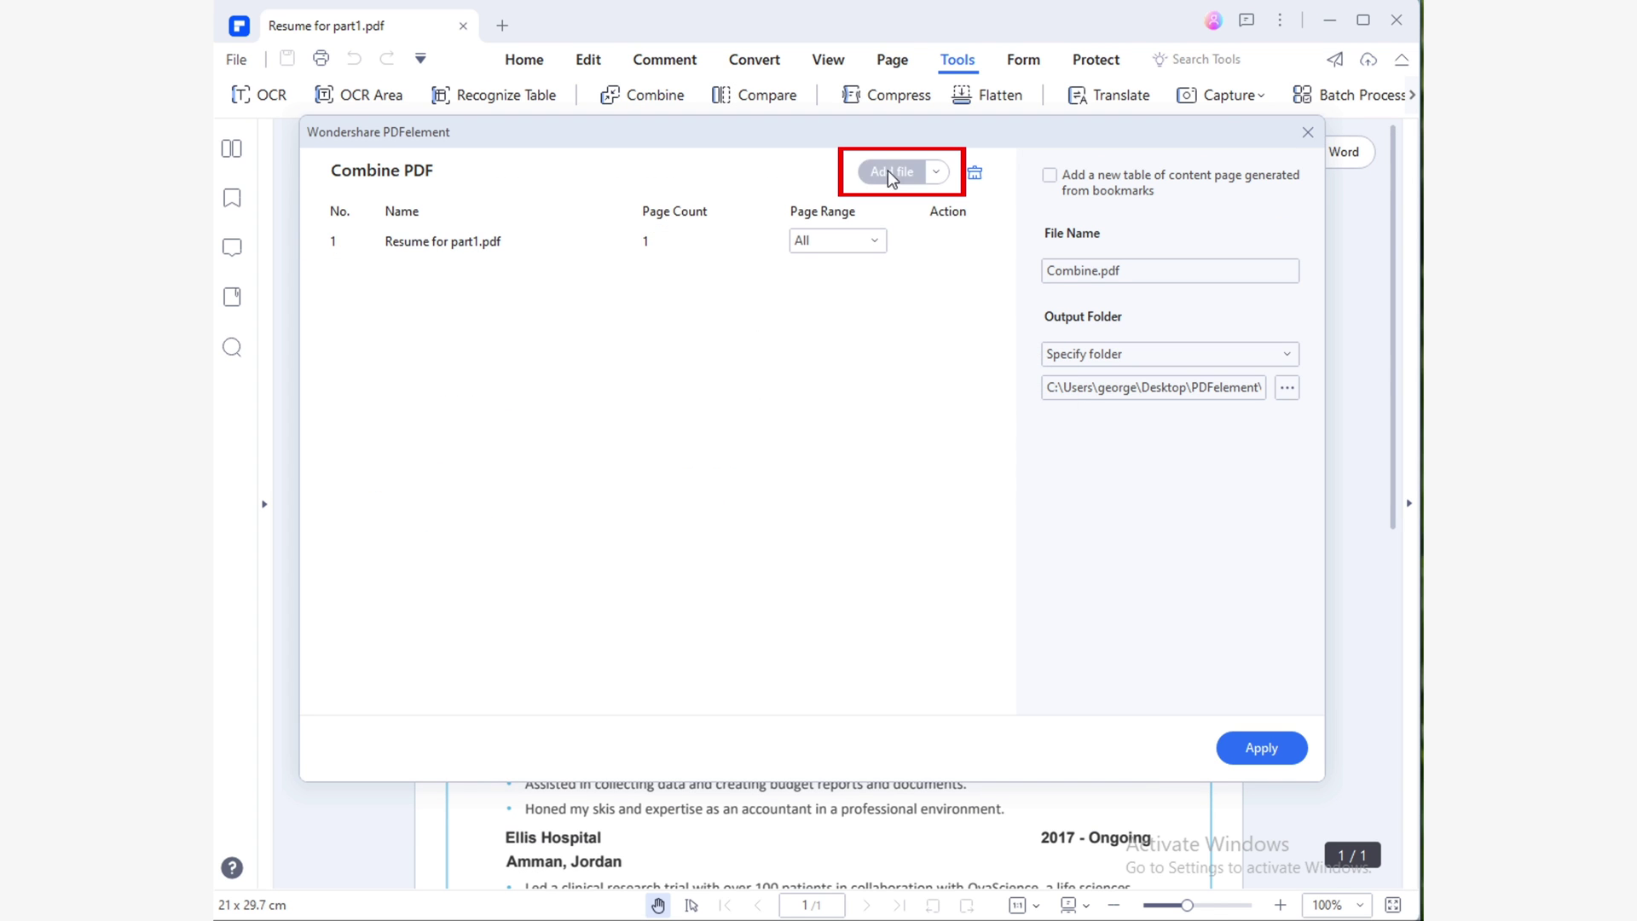
{"action": "left_click", "coordinate": [888, 173]}
{"action": "left_click", "coordinate": [673, 377]}
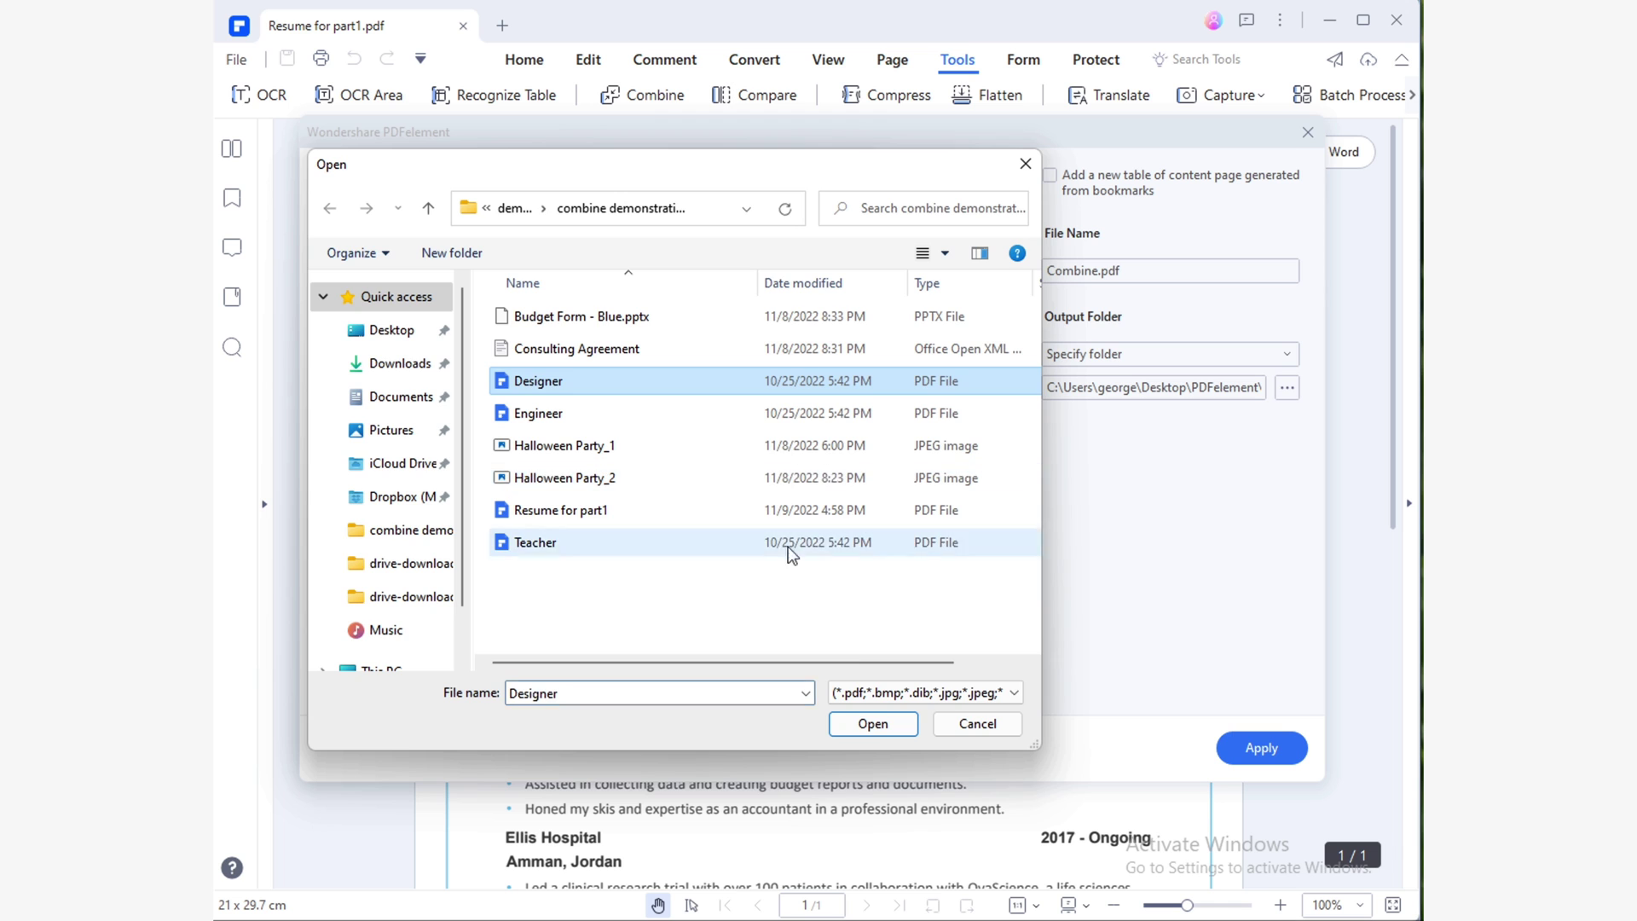
{"action": "left_click", "coordinate": [873, 722]}
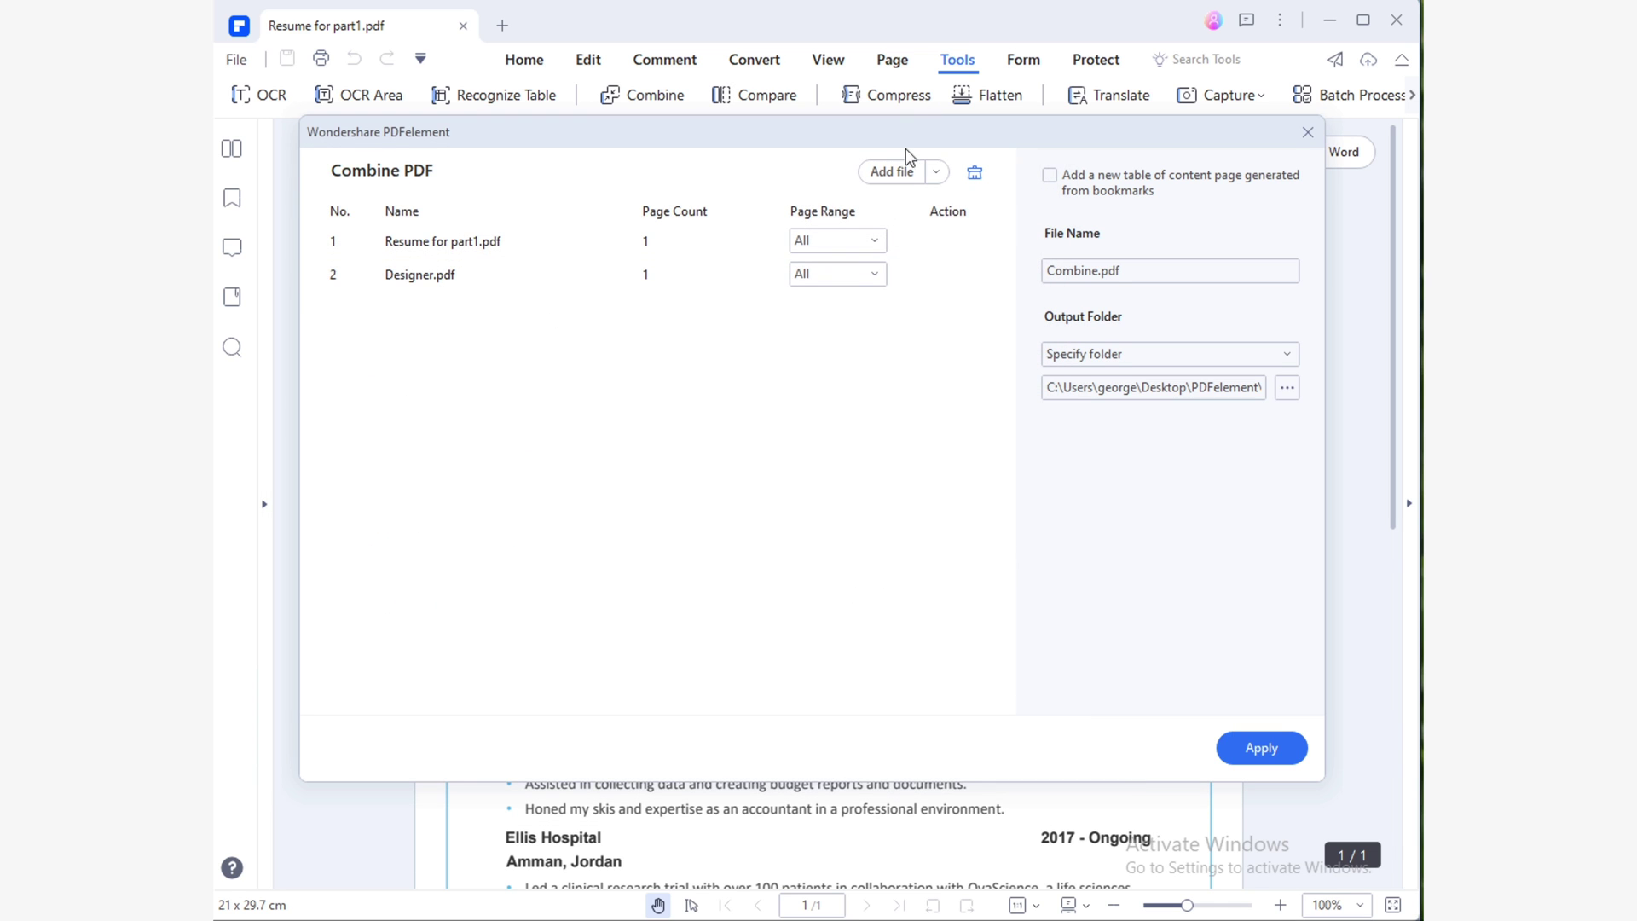
{"action": "left_click", "coordinate": [888, 171]}
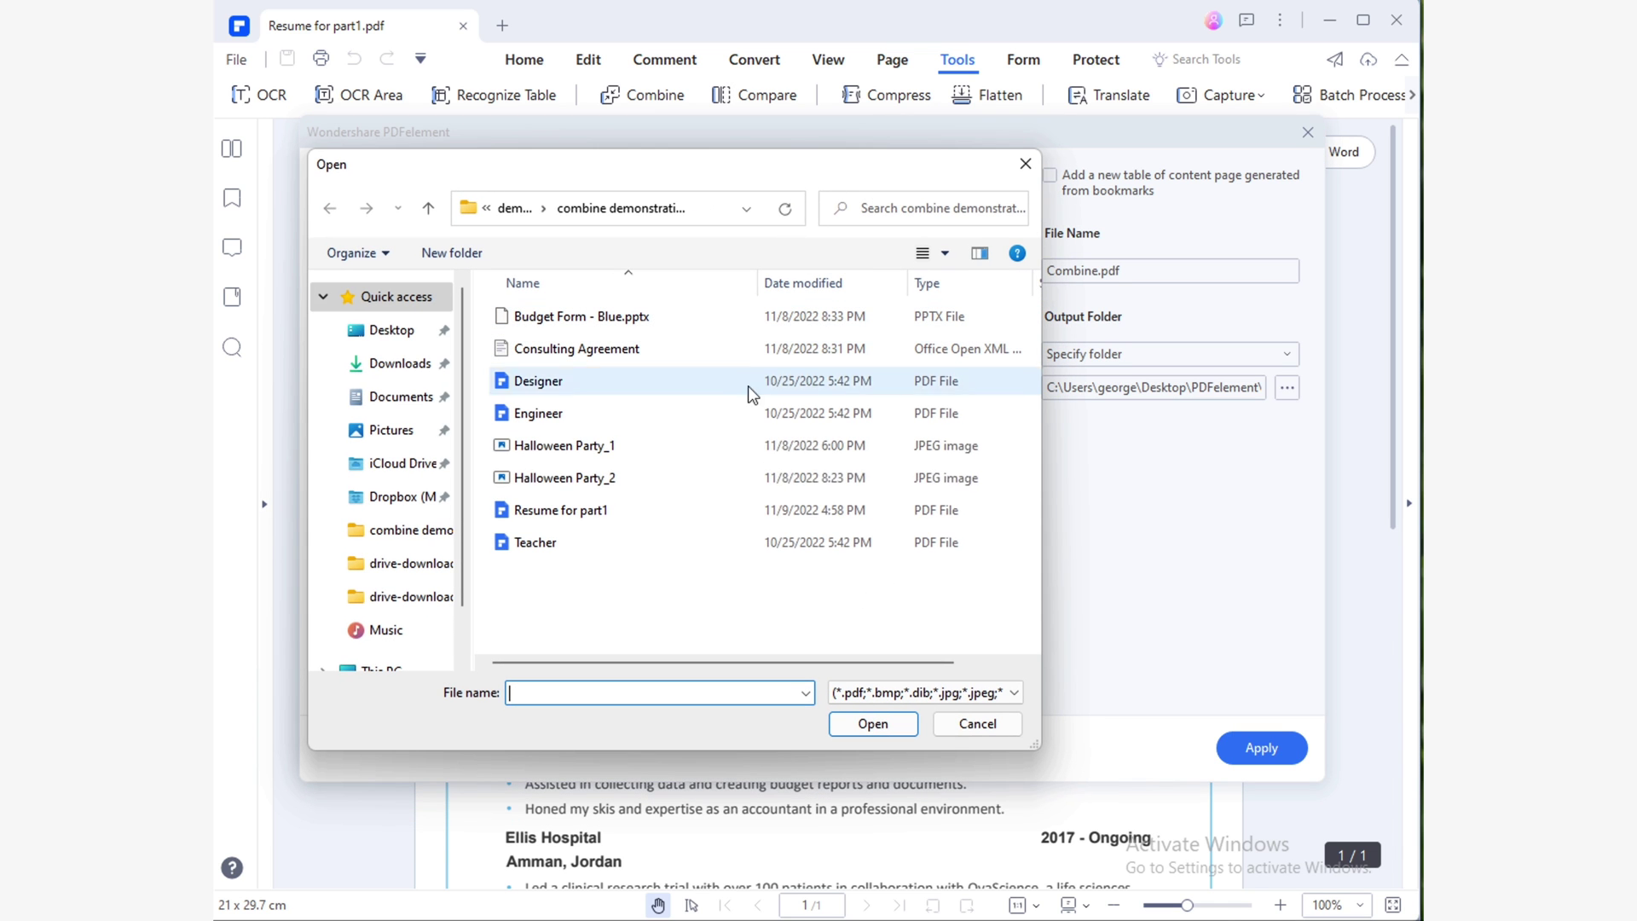
{"action": "left_click", "coordinate": [692, 542]}
{"action": "left_click", "coordinate": [874, 723]}
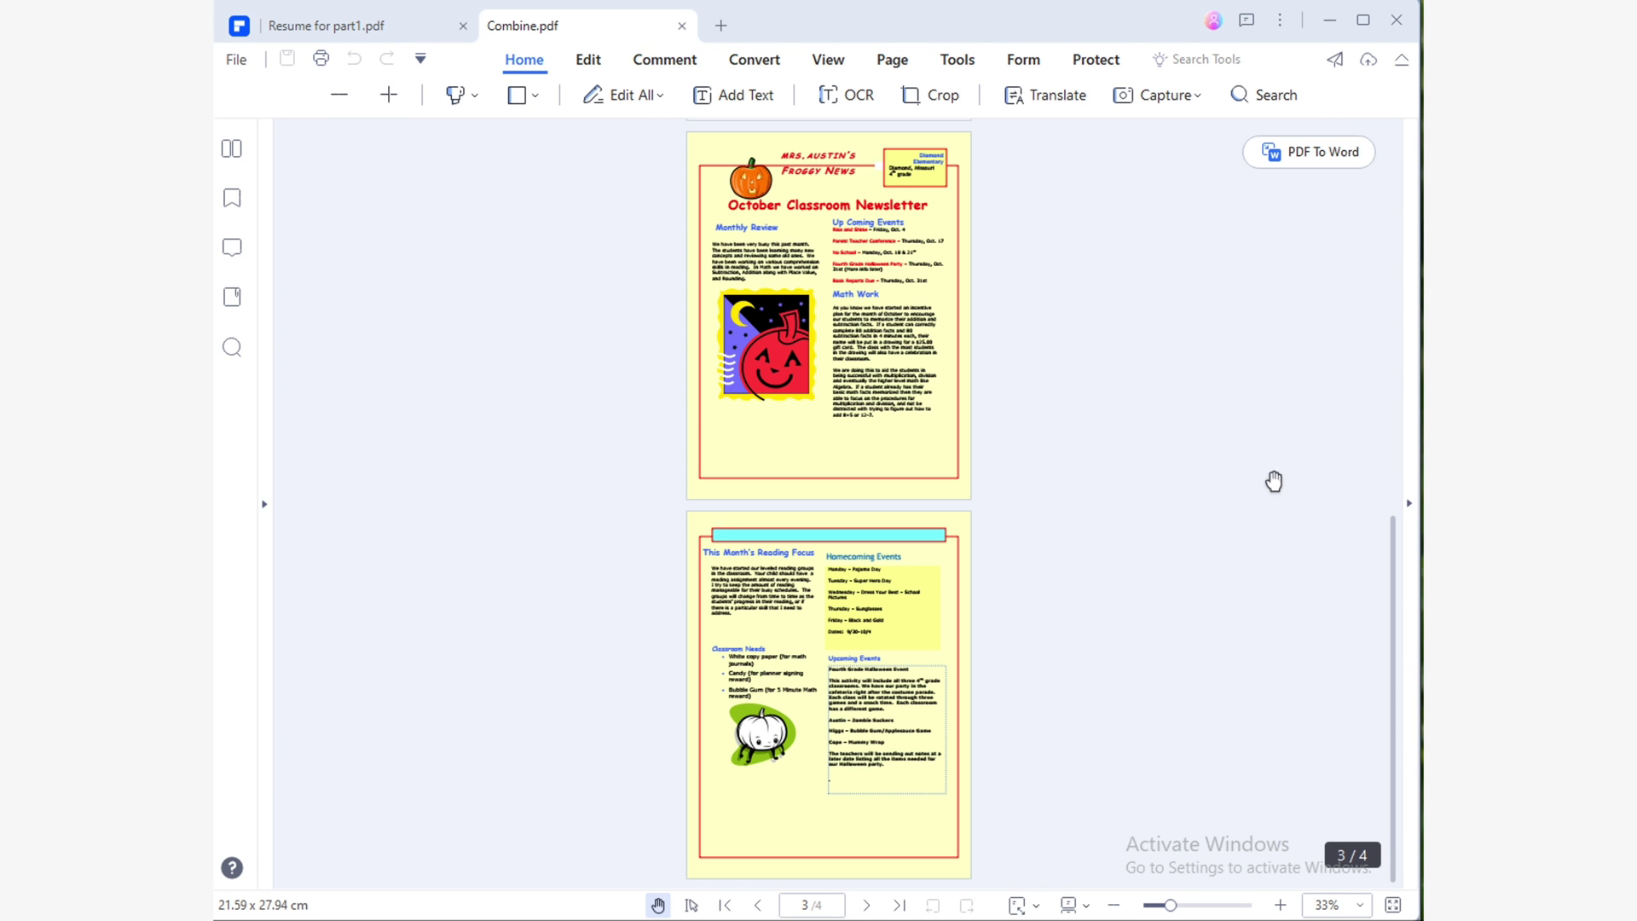
Open Compress for Combine.pdf and choose the Low compression, high quality level after trying Medium.
{"action": "left_click_drag", "start_coordinate": [1395, 578], "coordinate": [1389, 671]}
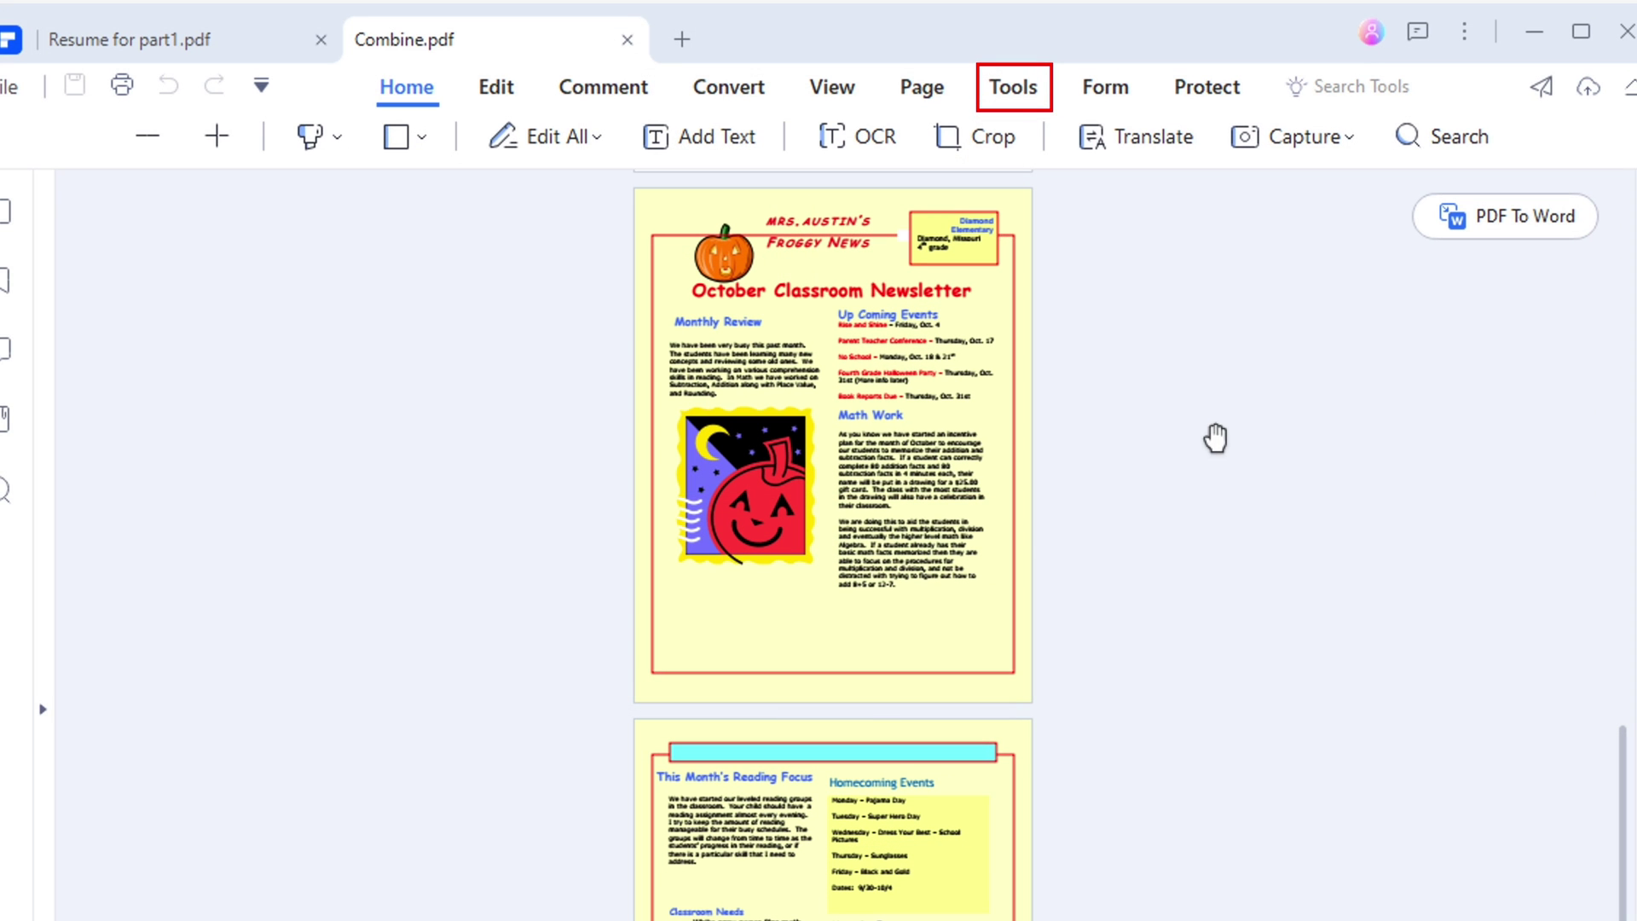
{"action": "left_click", "coordinate": [1014, 85]}
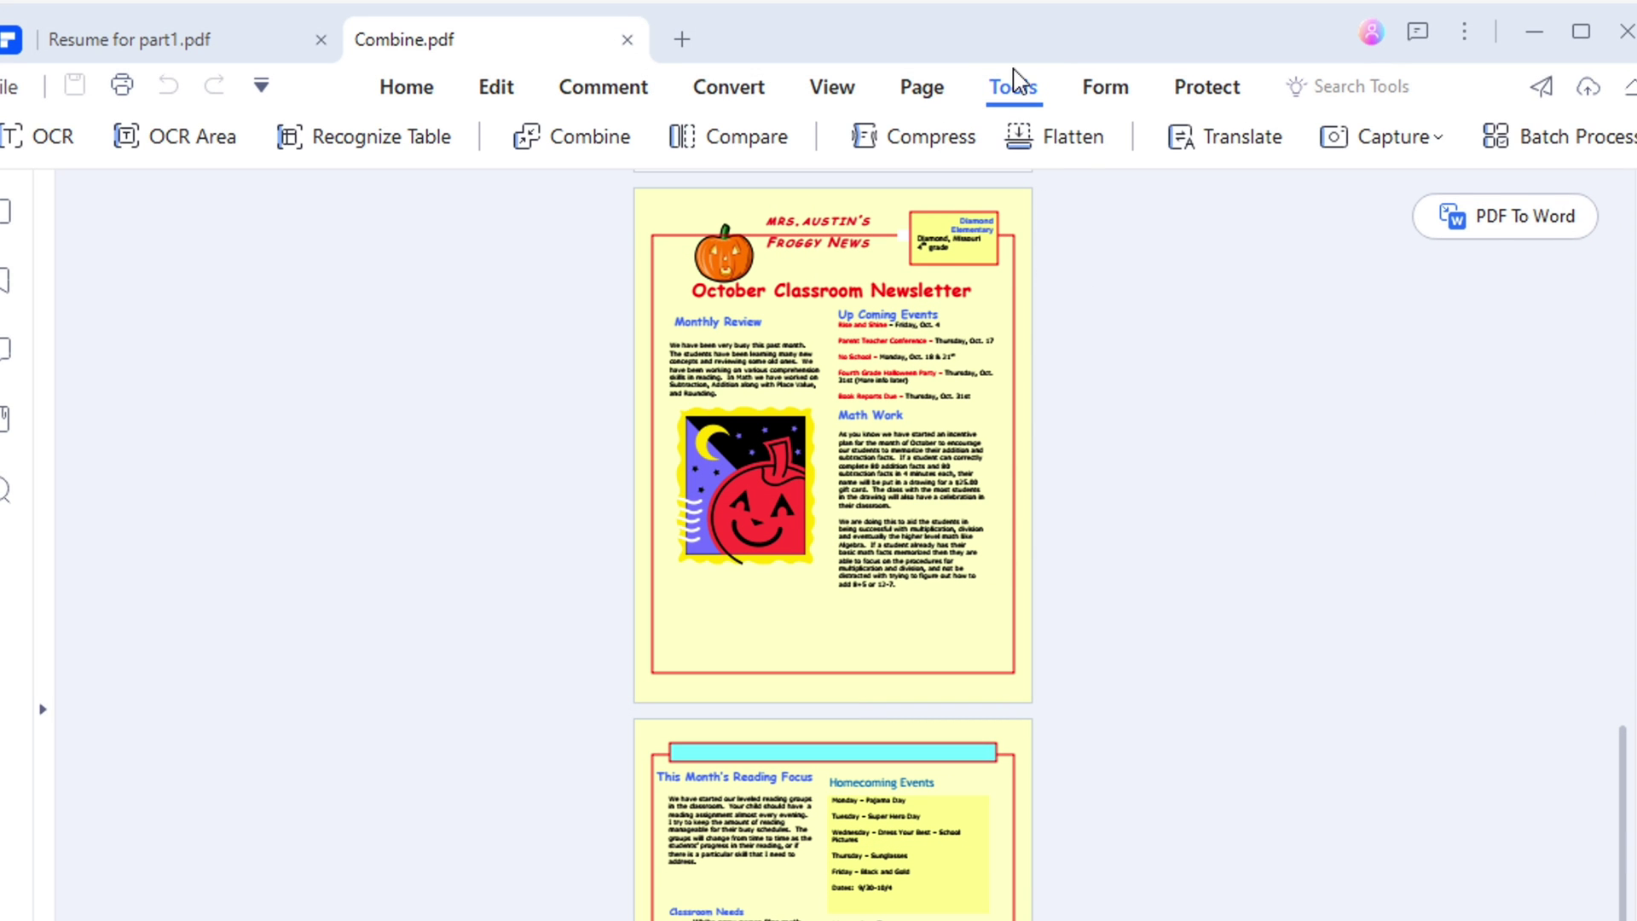
{"action": "left_click", "coordinate": [969, 149]}
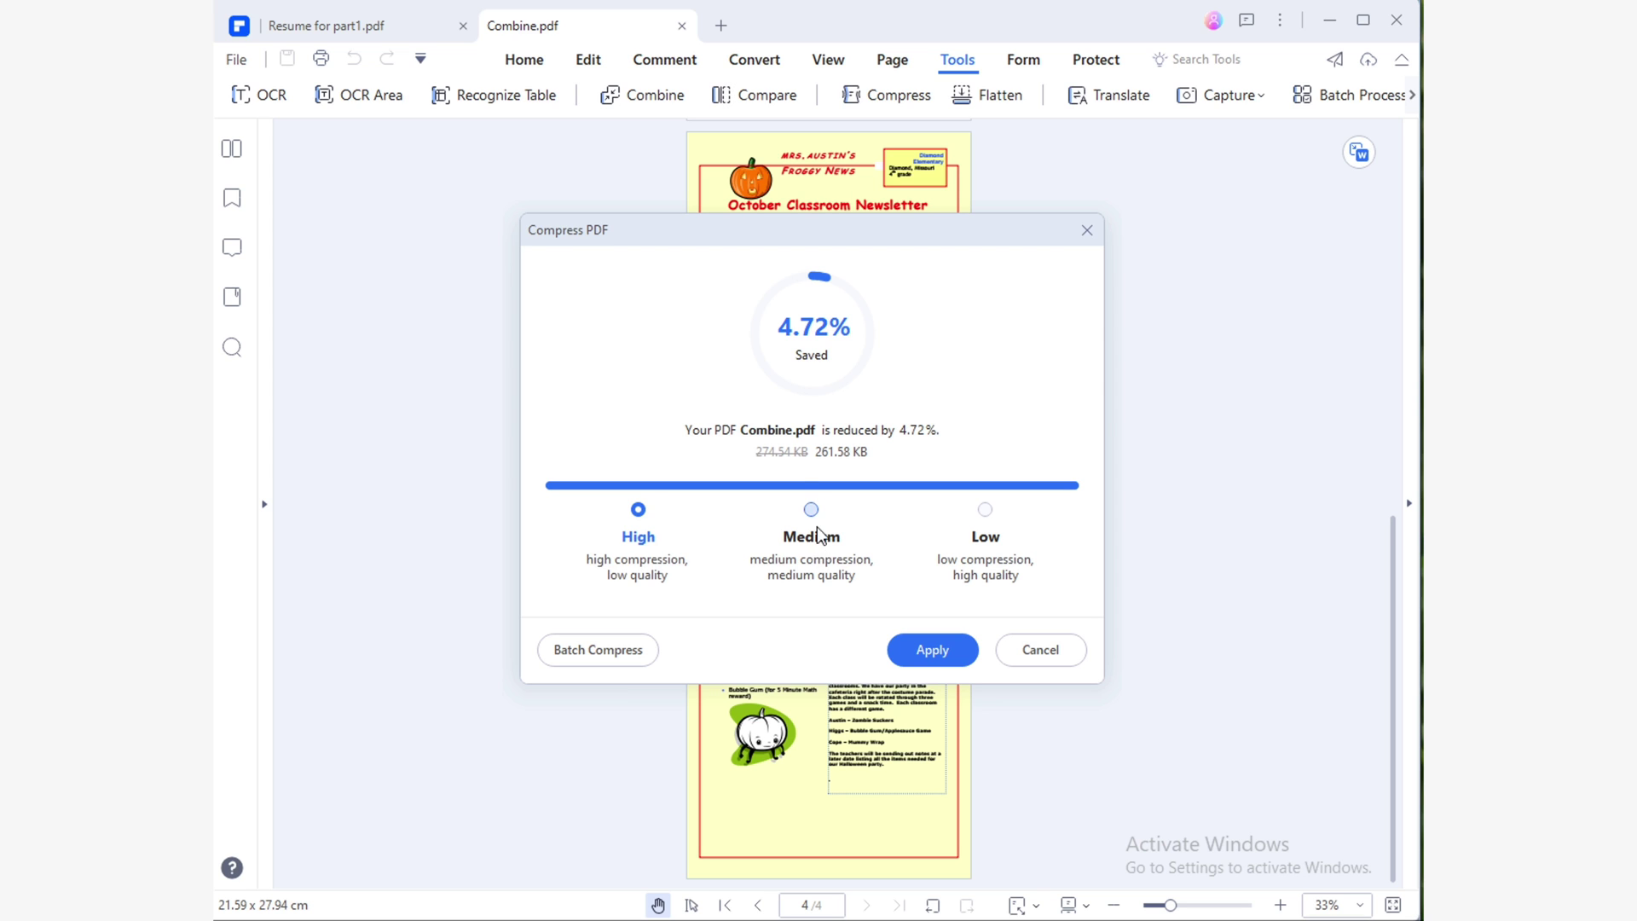
{"action": "left_click", "coordinate": [819, 534]}
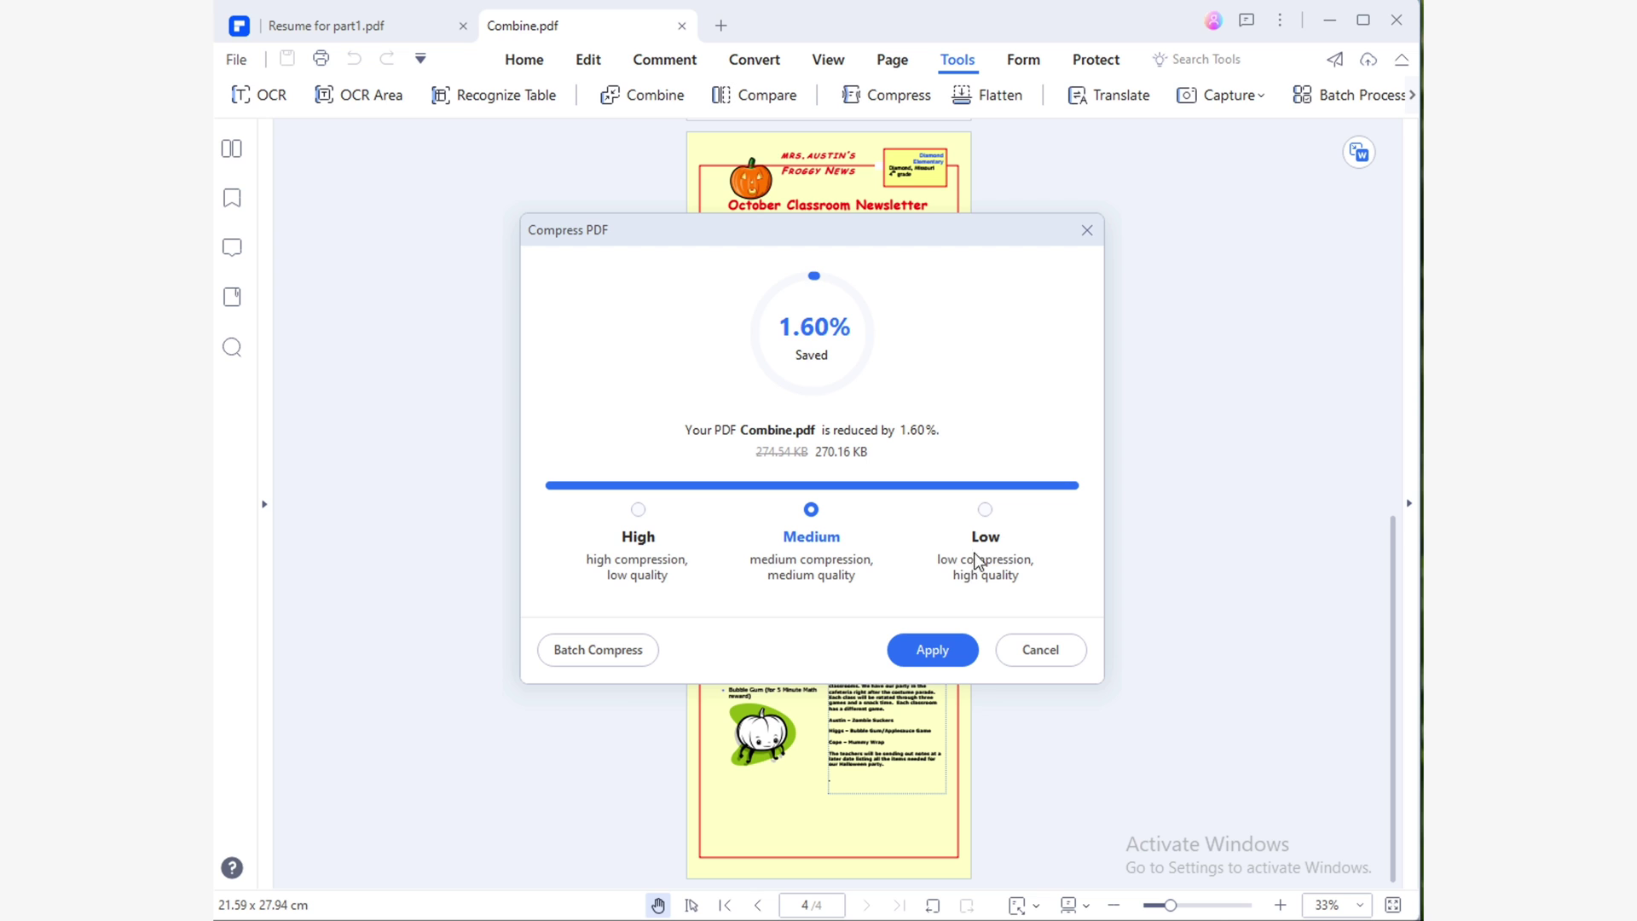
{"action": "left_click", "coordinate": [1007, 541]}
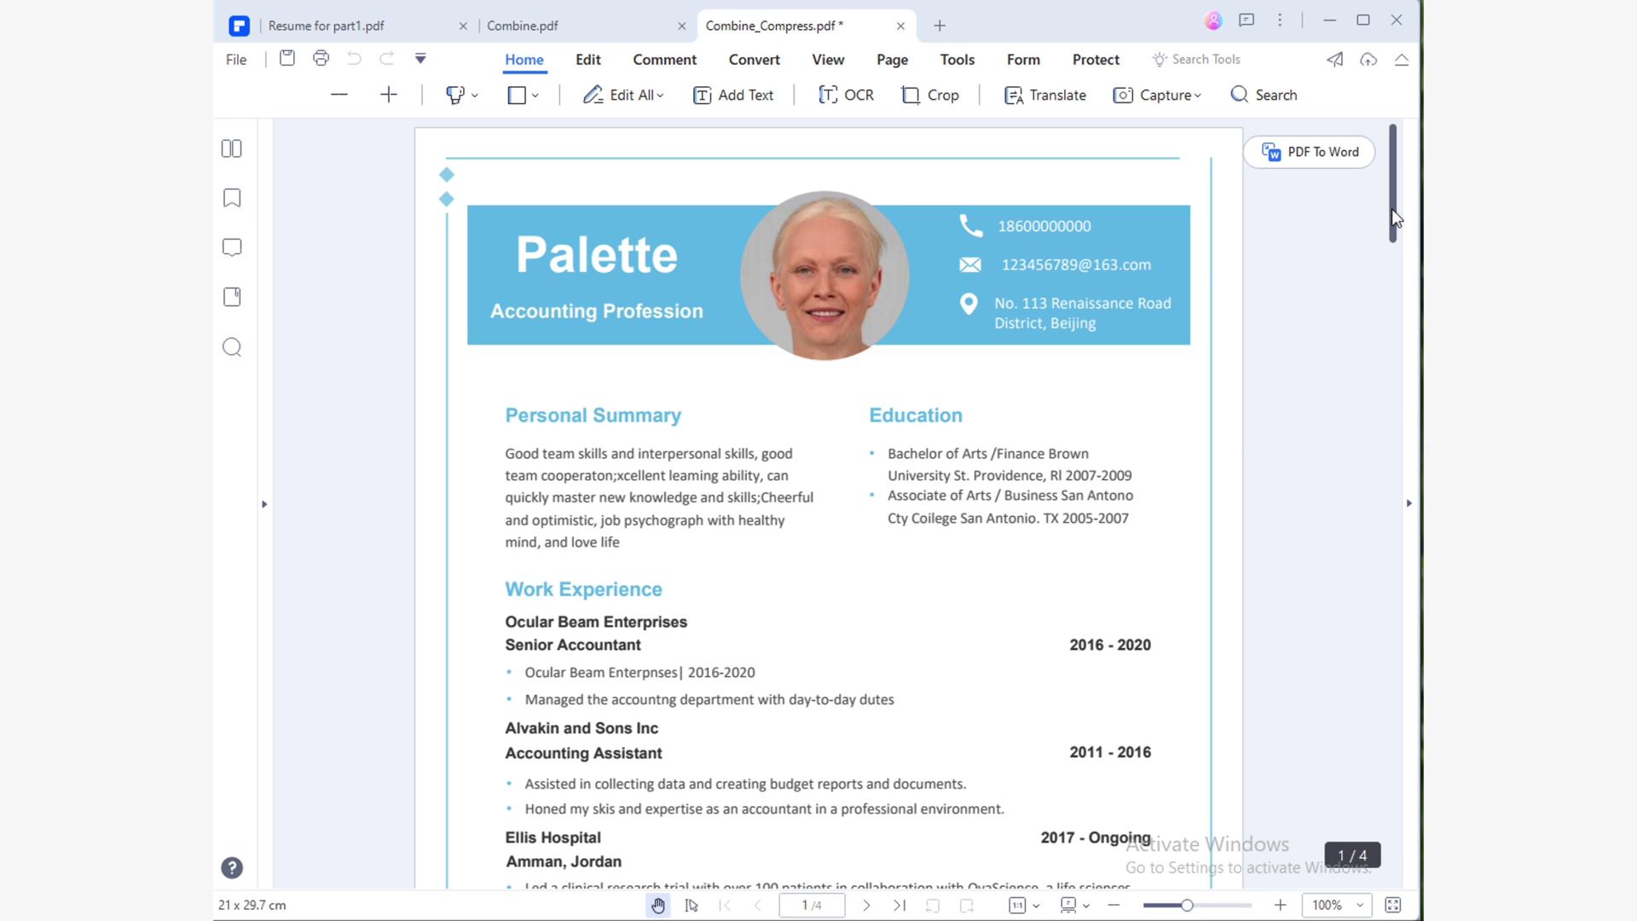
Bring up Save As from the File menu for the compressed Combine_Compress PDF.
{"action": "left_click_drag", "start_coordinate": [1392, 208], "coordinate": [1409, 522]}
{"action": "left_click", "coordinate": [237, 61]}
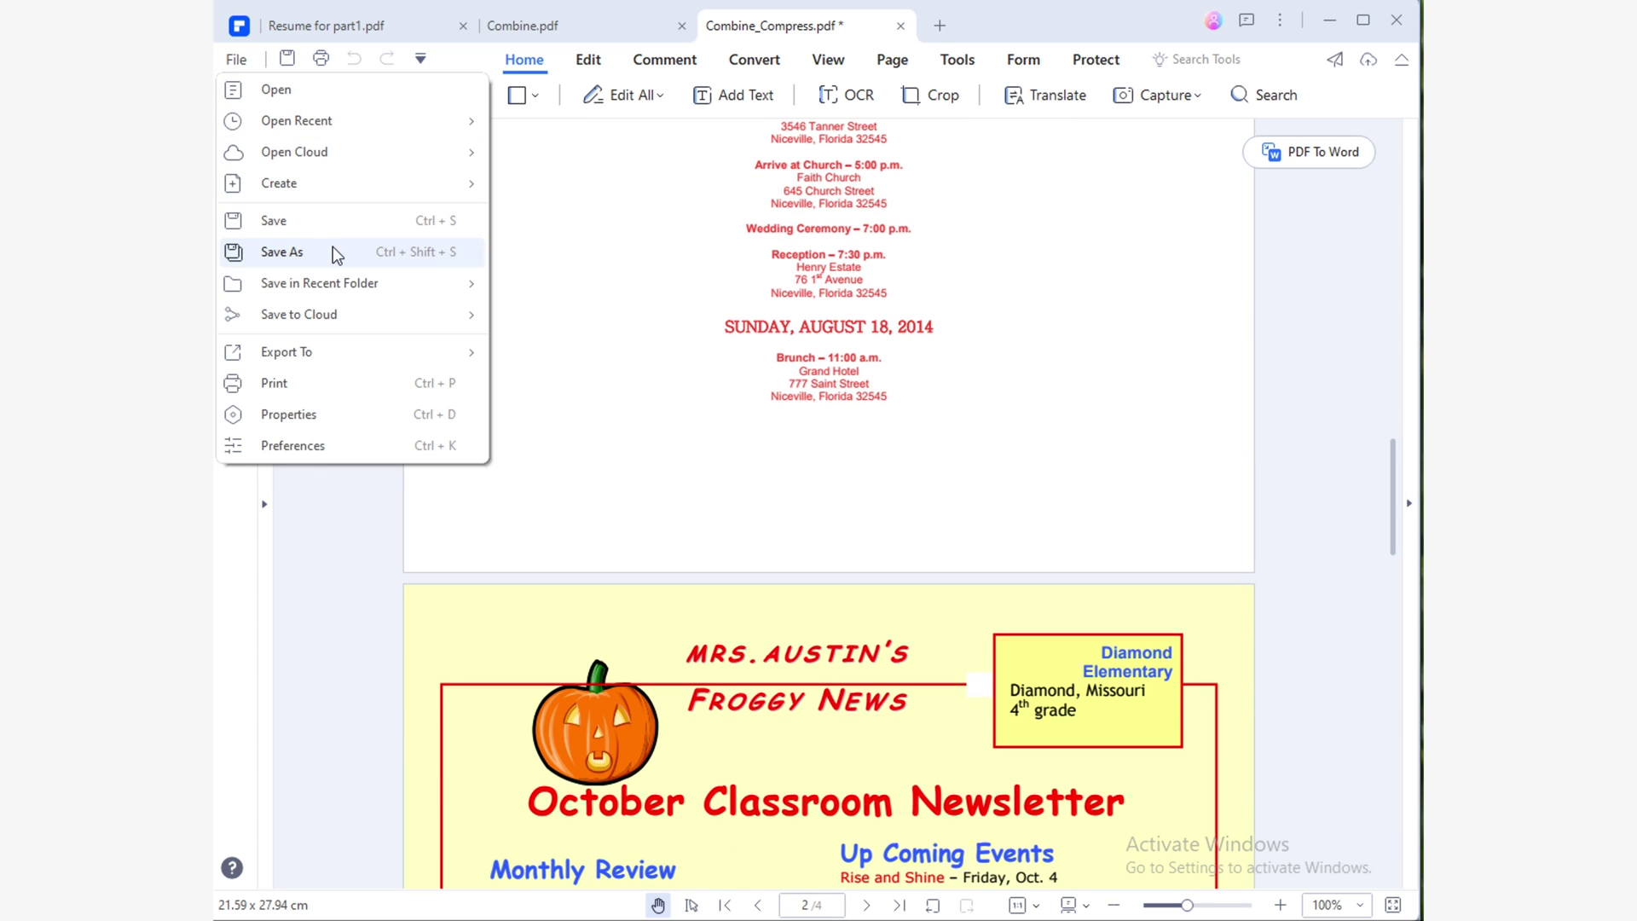
{"action": "left_click", "coordinate": [332, 252]}
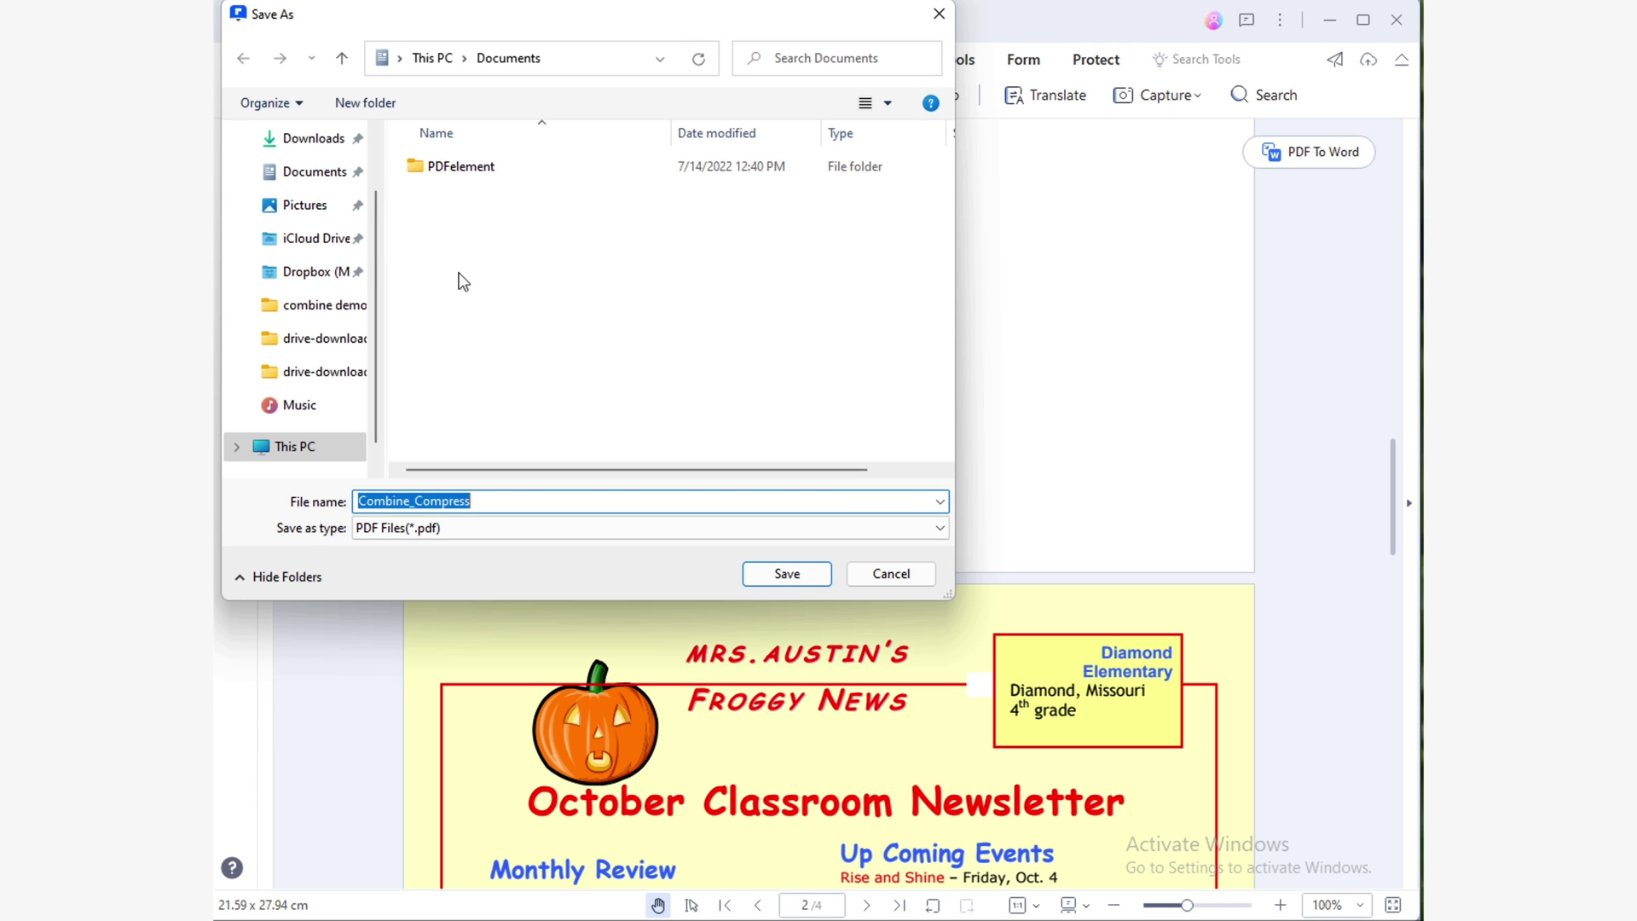